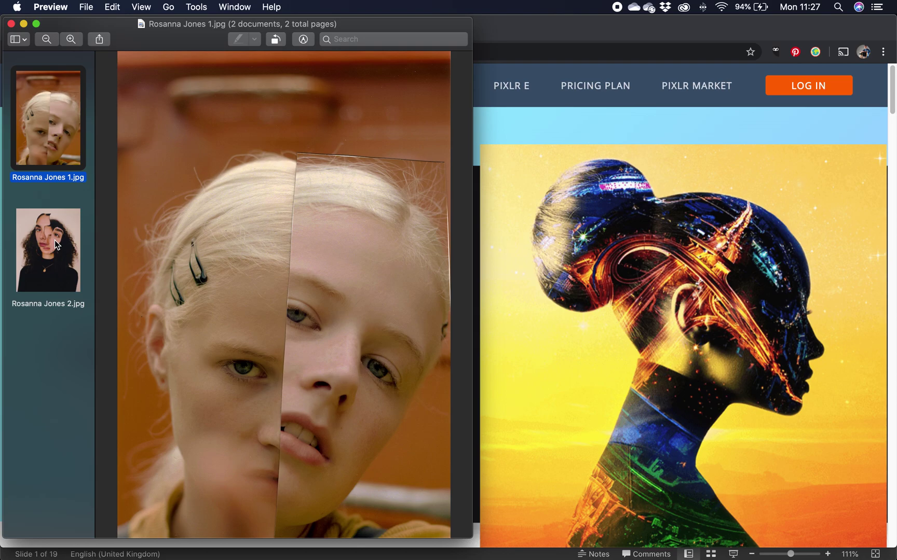
- View the Rosanna Jones 2.jpg reference, then bring the Pixlr site in Chrome forward
left_click(54, 243)
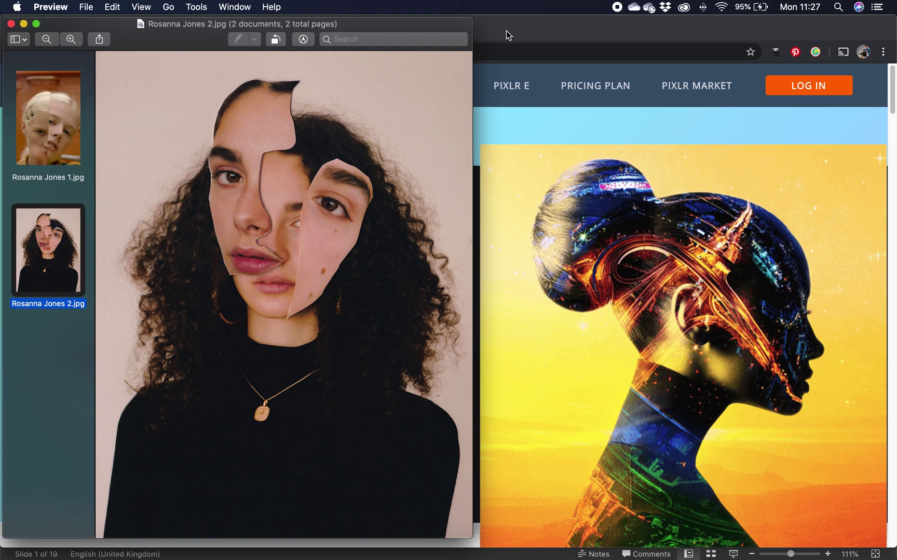
left_click(528, 31)
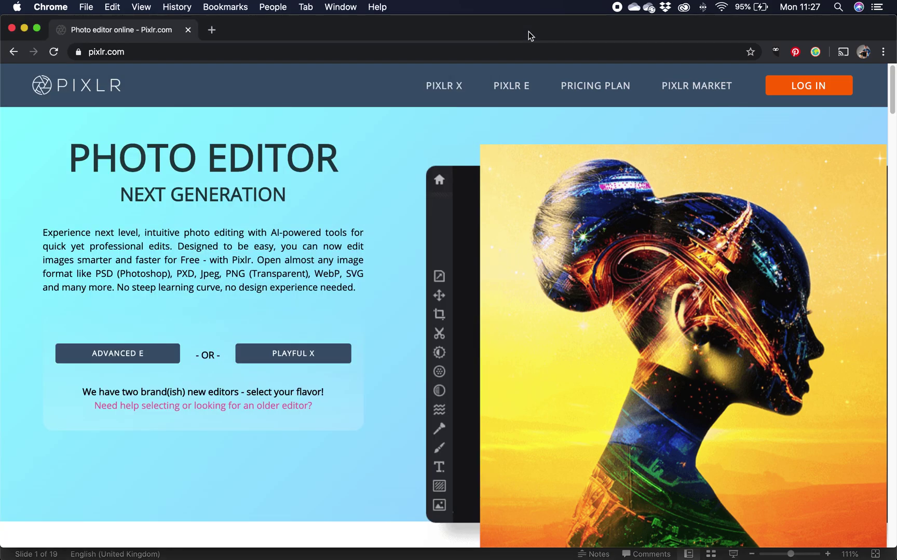
- Launch the ADVANCED E editor from pixlr.com and browse for an image file
left_click(128, 51)
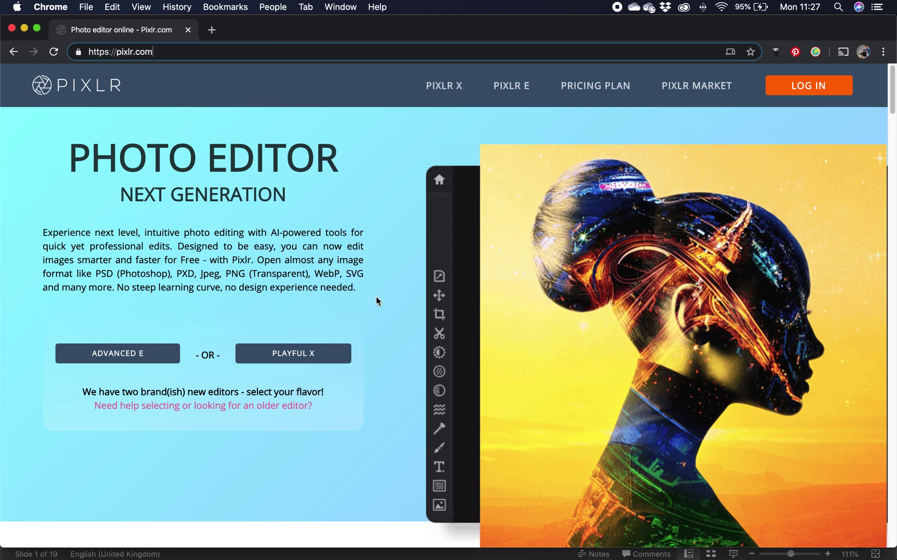
left_click(385, 260)
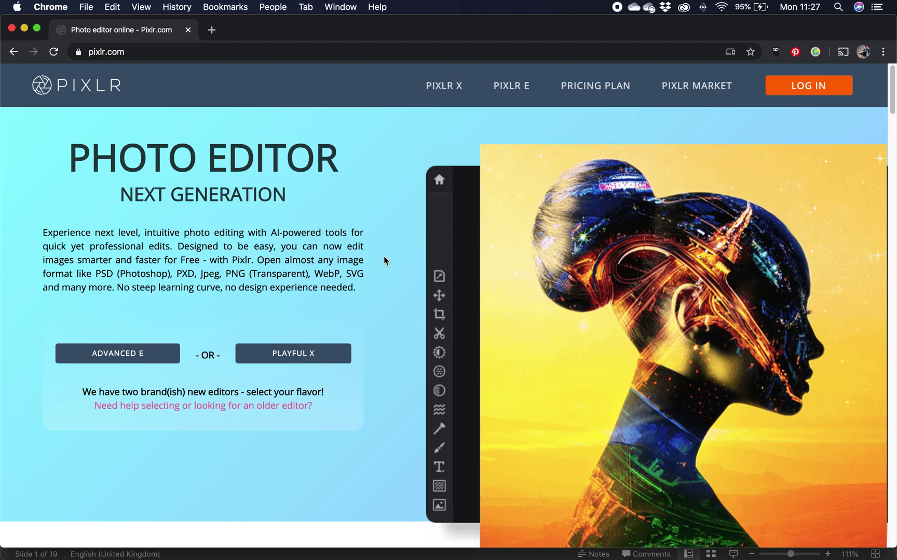
left_click(122, 357)
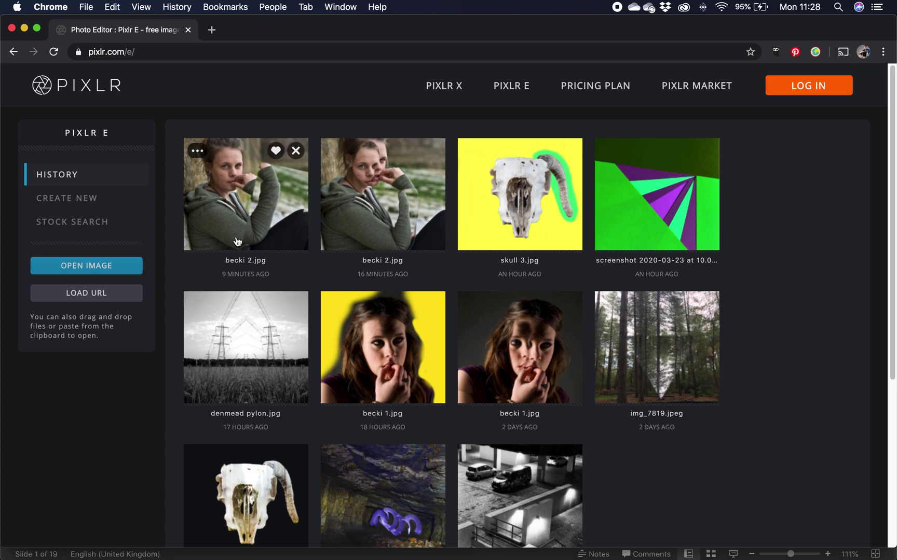
left_click(93, 270)
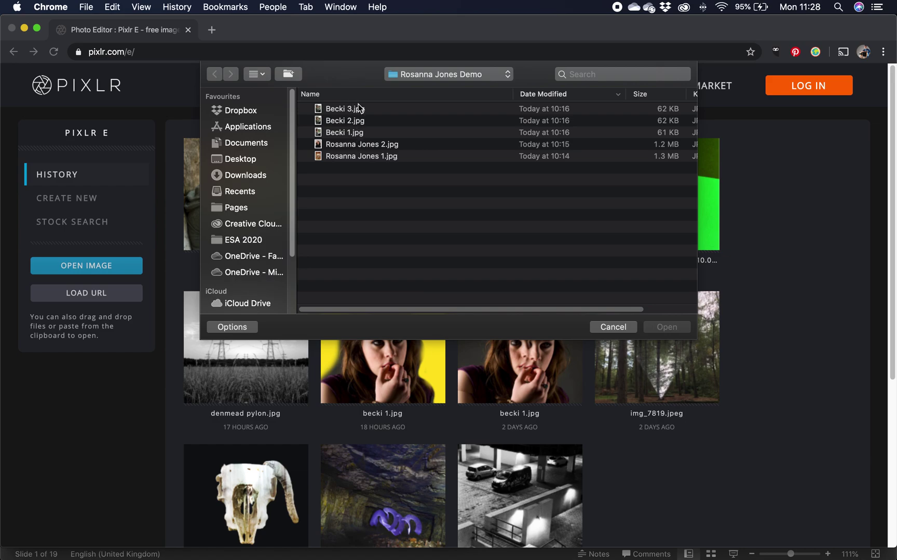
- Preview the Becki photos and open Becki 2.jpg in Pixlr E
left_click(343, 121)
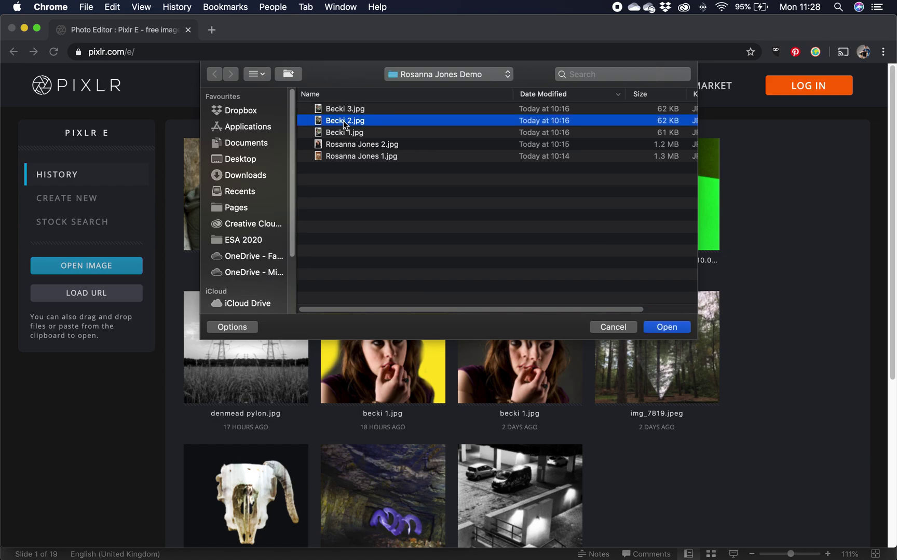
key("space")
key("Down")
key("space")
key("space")
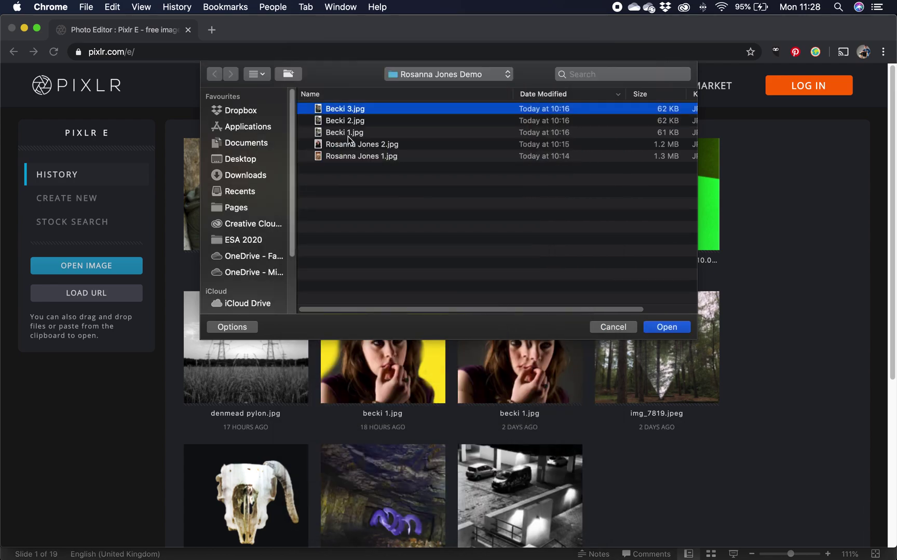
left_click(348, 134)
key("space")
key("space")
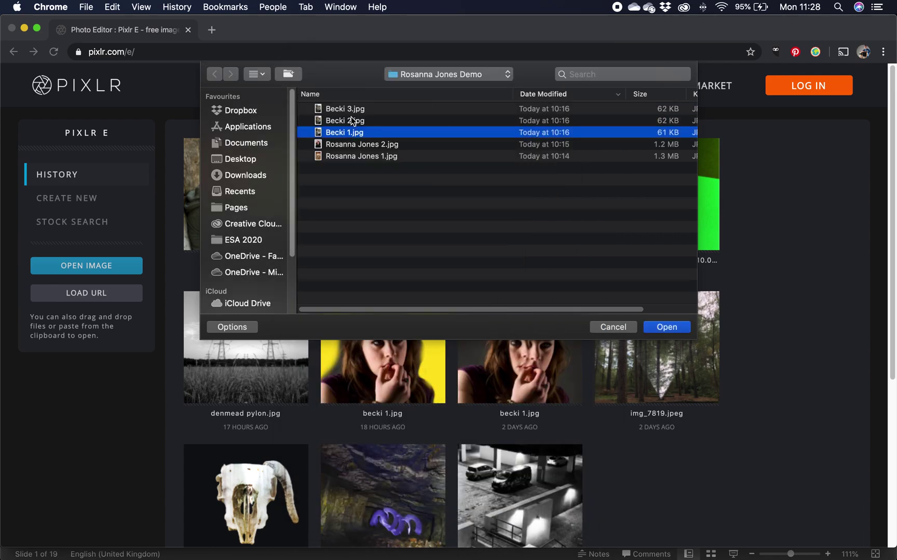
left_click(365, 121)
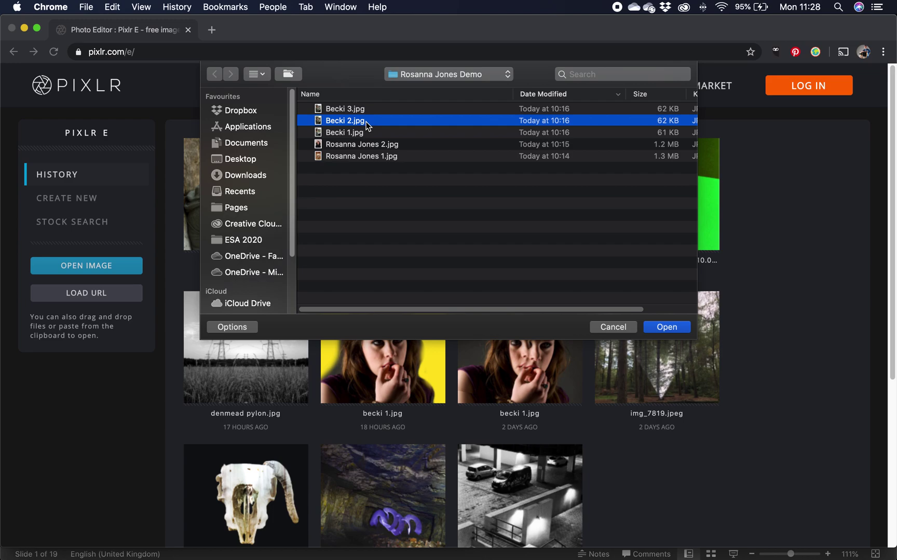
left_click(669, 327)
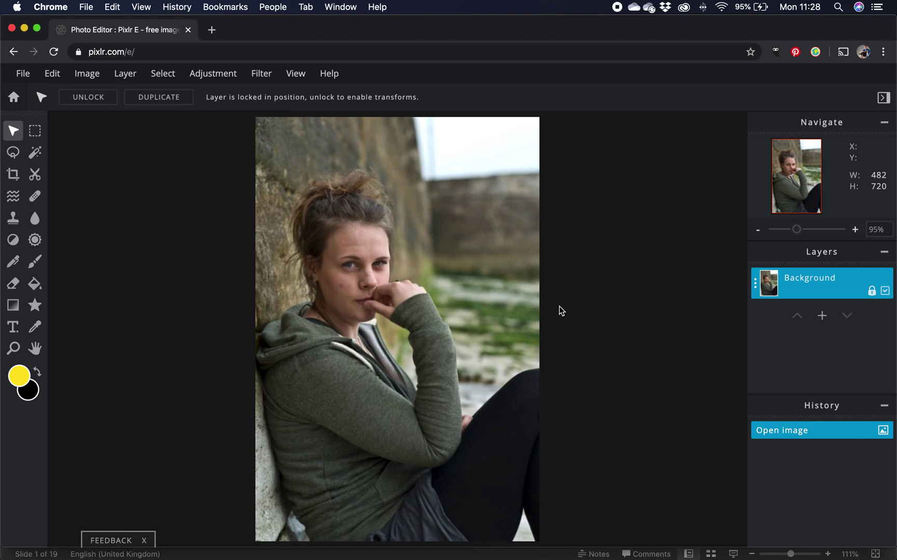
- Add Becki 3.jpg as an image layer above the locked Background
left_click(825, 319)
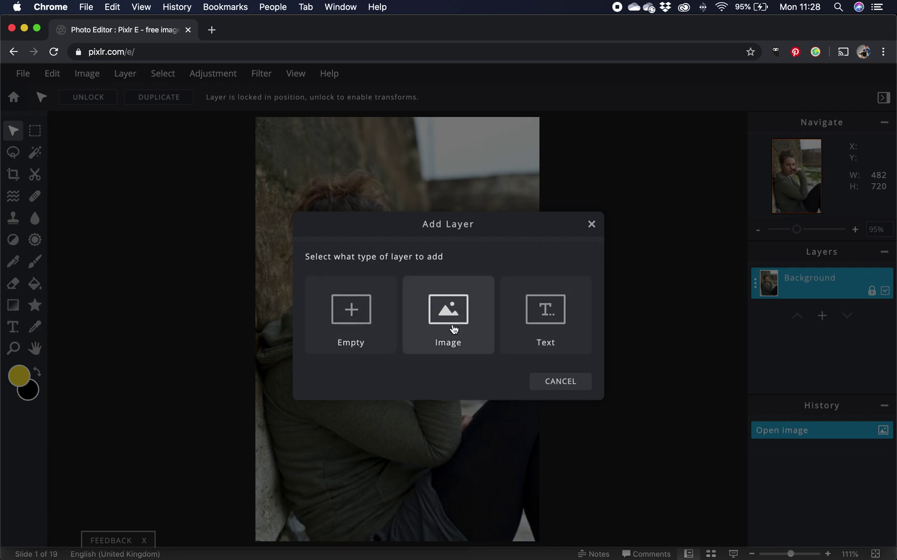
left_click(451, 315)
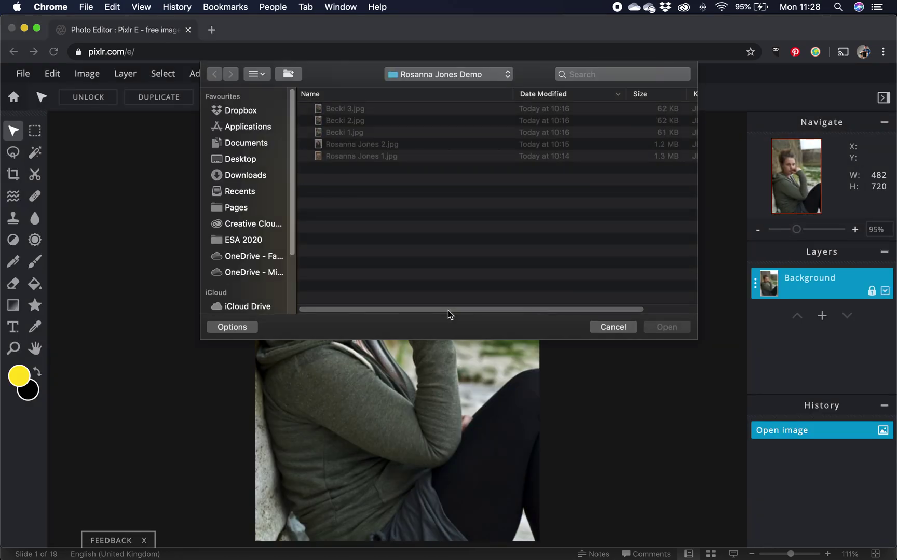
left_click(345, 108)
left_click(665, 327)
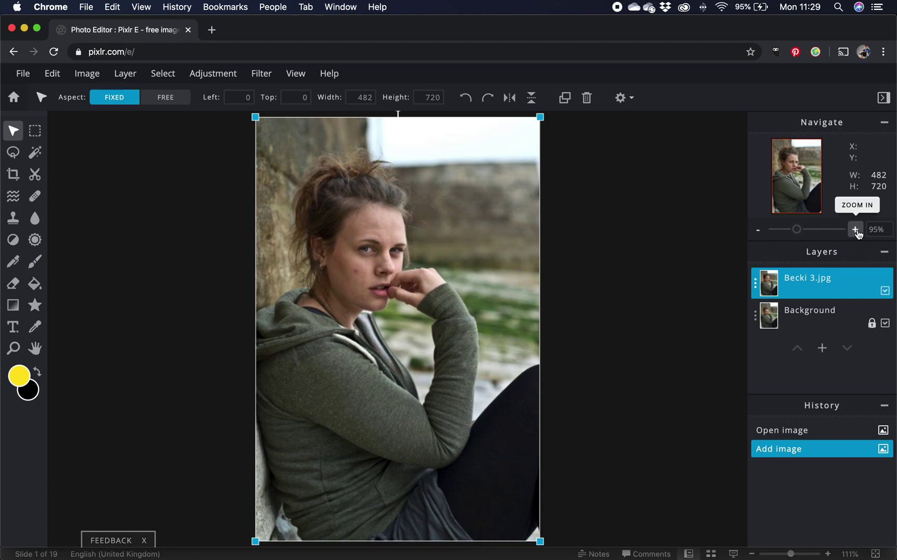
left_click(854, 229)
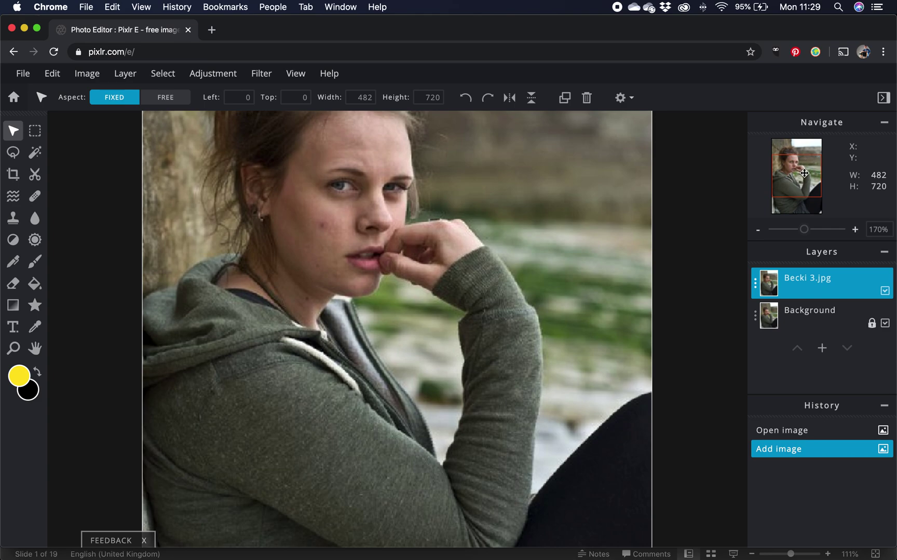
- Move the 170% zoomed view up to show the top of the portrait
mouse_move(804, 174)
left_mouse_down()
mouse_move(804, 183)
mouse_move(801, 162)
left_mouse_up()
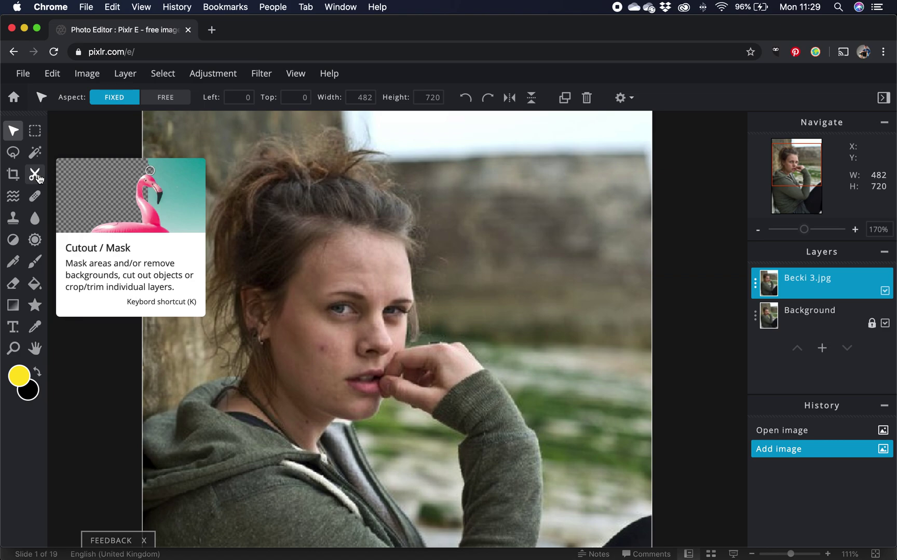
- Select the Cutout tool in Draw Cutout mode, then bring up the Rosanna Jones 2 reference
left_click(34, 174)
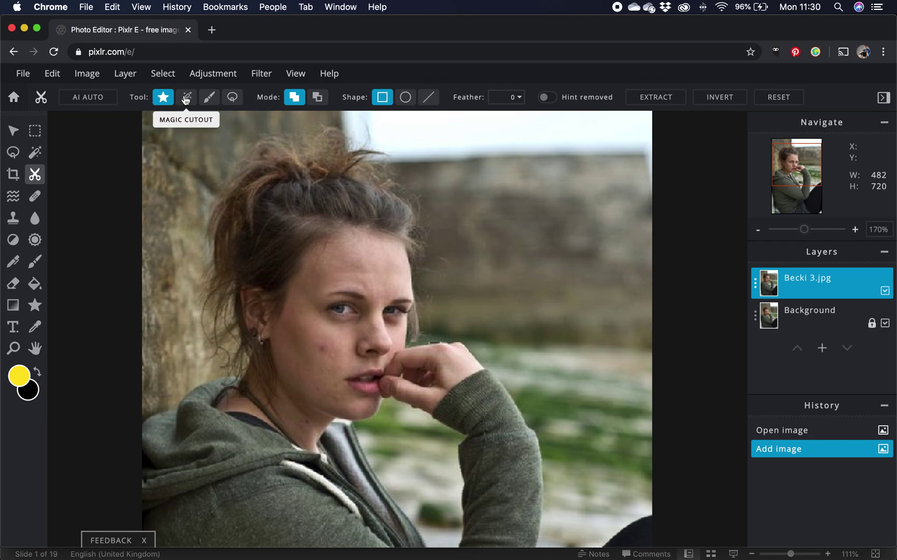
left_click(185, 99)
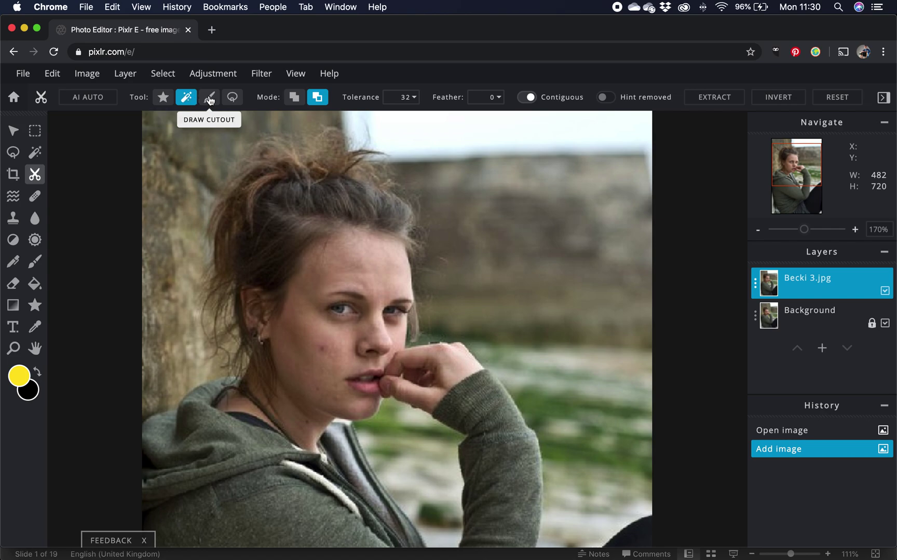
left_click(210, 98)
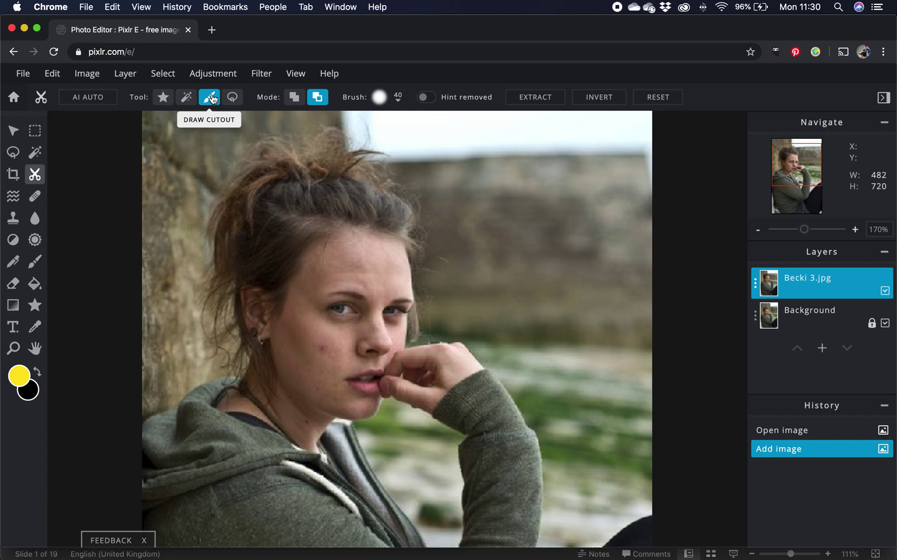
key("super+Tab")
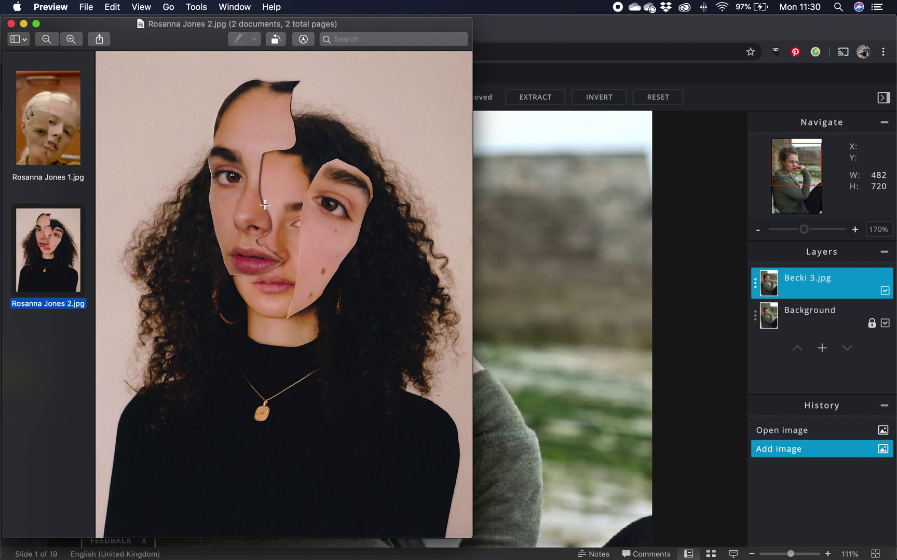
- Go from the Preview reference back to the Pixlr E editor in Chrome
left_click(522, 25)
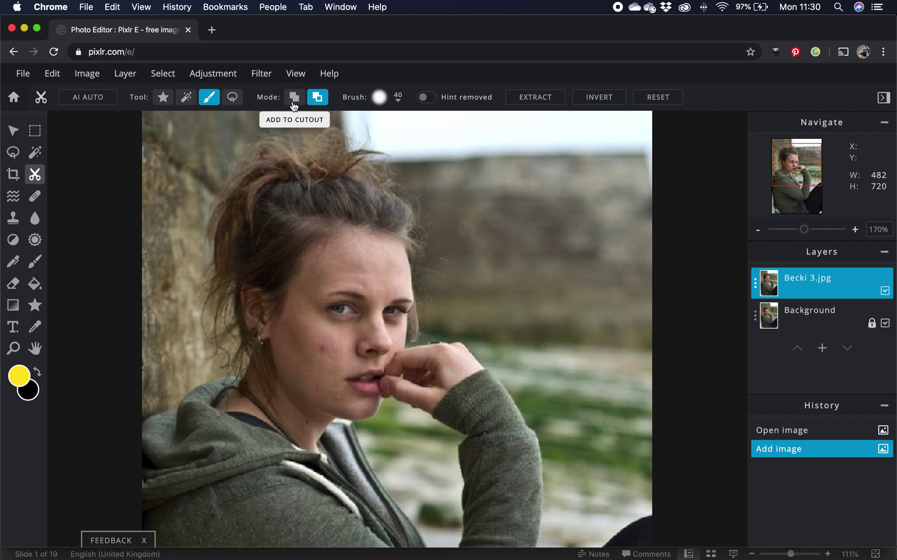
- Try a cutout brush of about 149 px with 79% softness
left_click(398, 102)
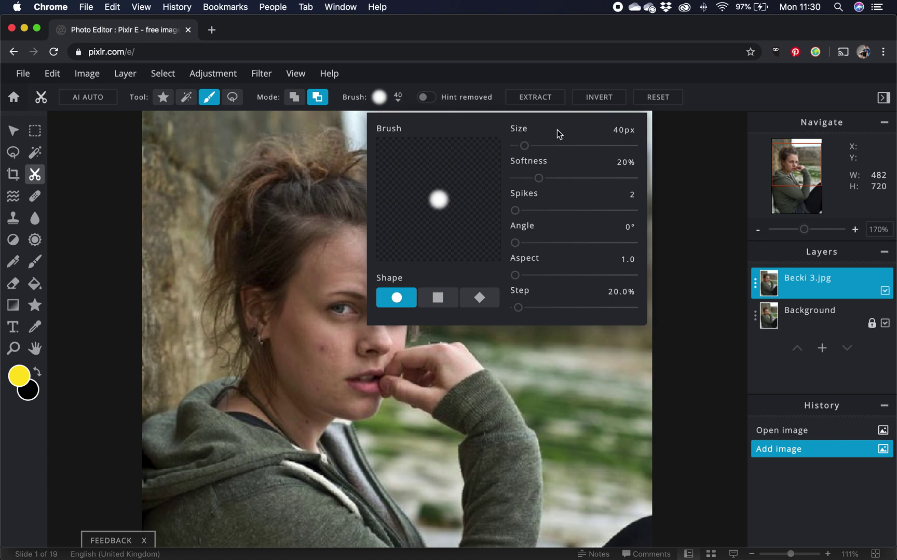
double_click(598, 133)
left_click_drag(448, 124, 524, 146)
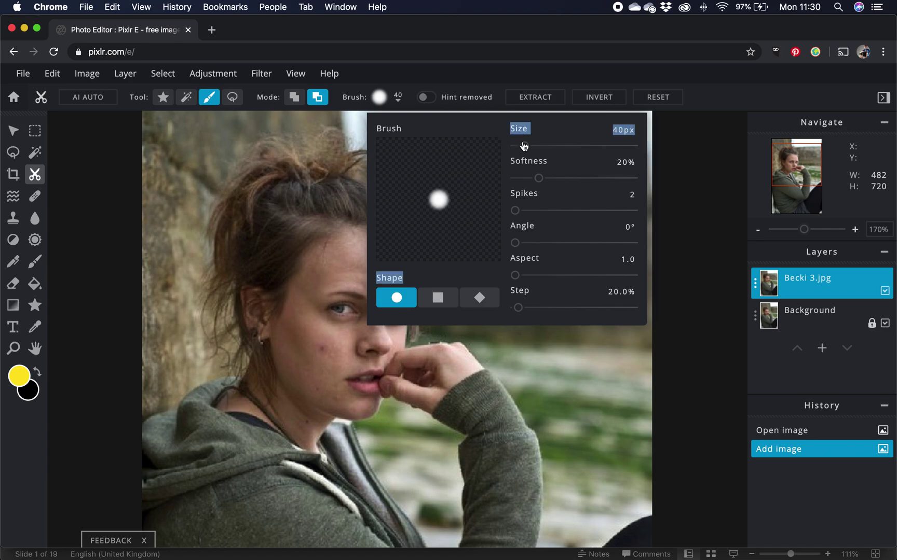
left_click(386, 130)
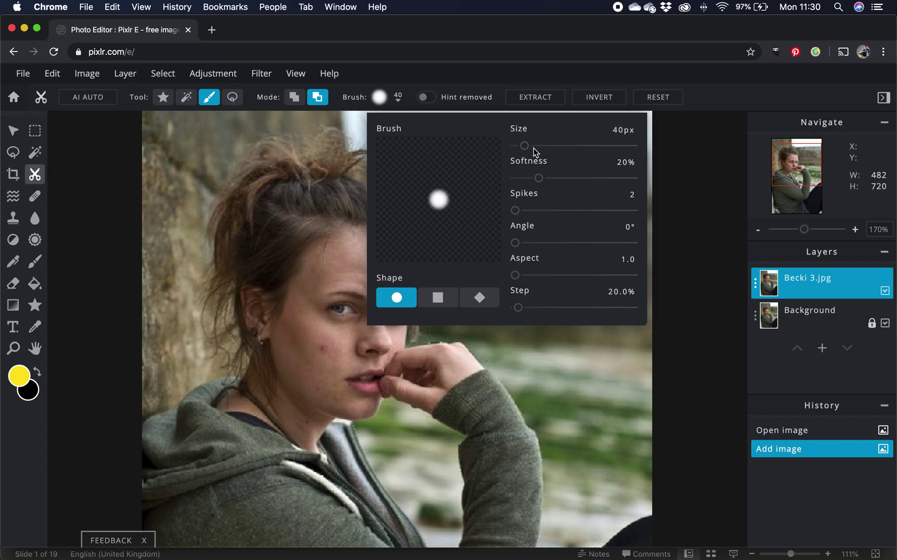
mouse_move(524, 149)
left_mouse_down()
mouse_move(643, 150)
mouse_move(517, 152)
mouse_move(533, 152)
left_mouse_up()
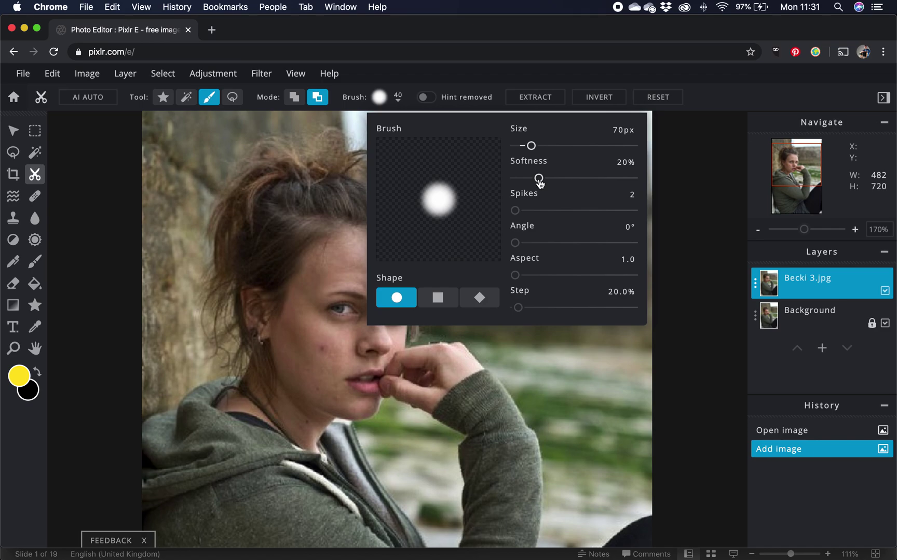
left_click_drag(540, 182, 608, 180)
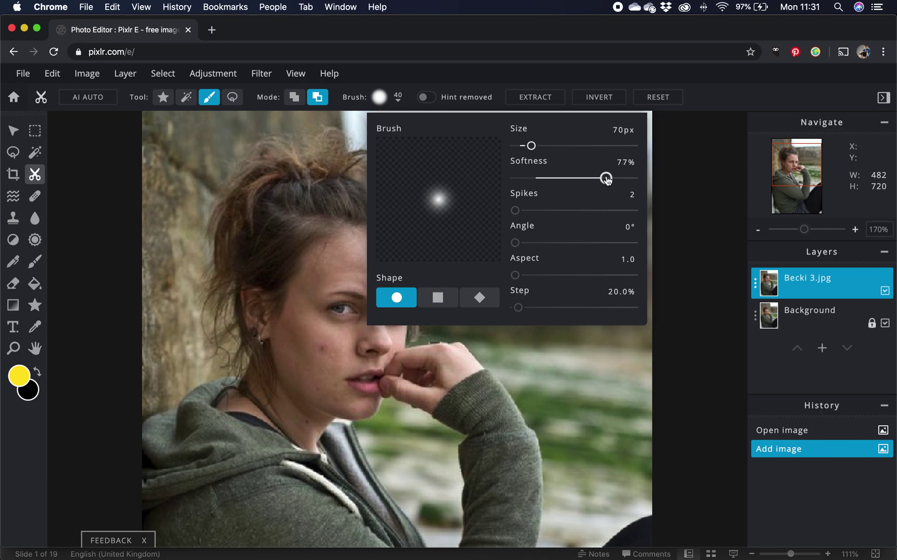
- Make the cutout brush fully hard at 0% softness and shrink it to 41 px
key("super+Tab")
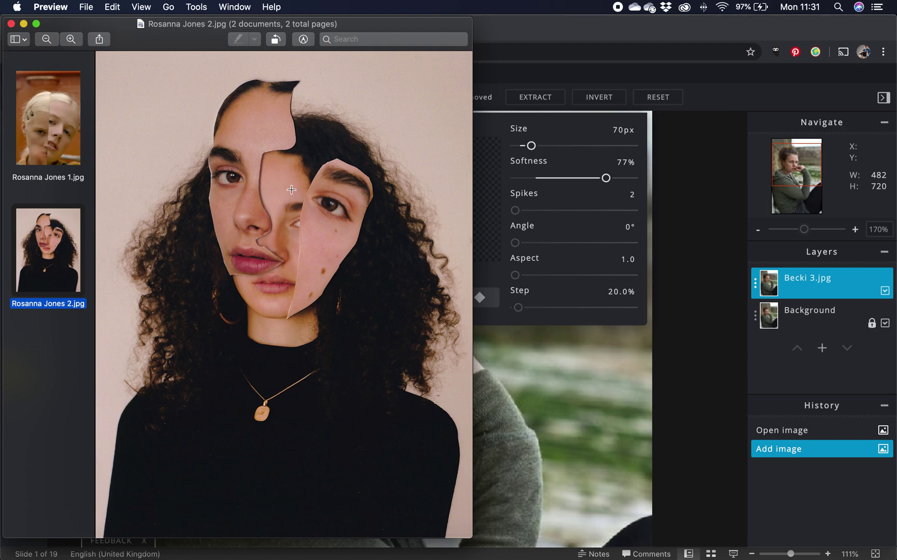
left_click(562, 122)
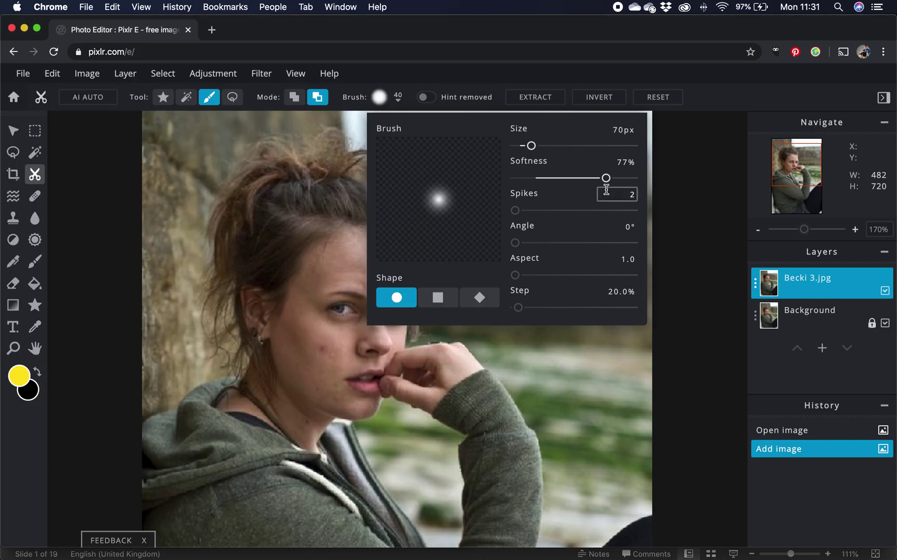
left_click_drag(605, 178, 508, 182)
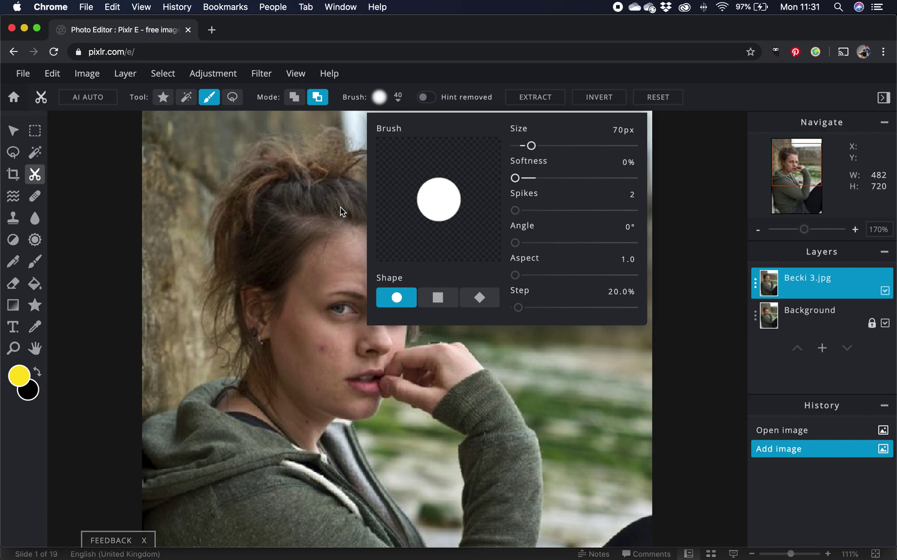
left_click(343, 248)
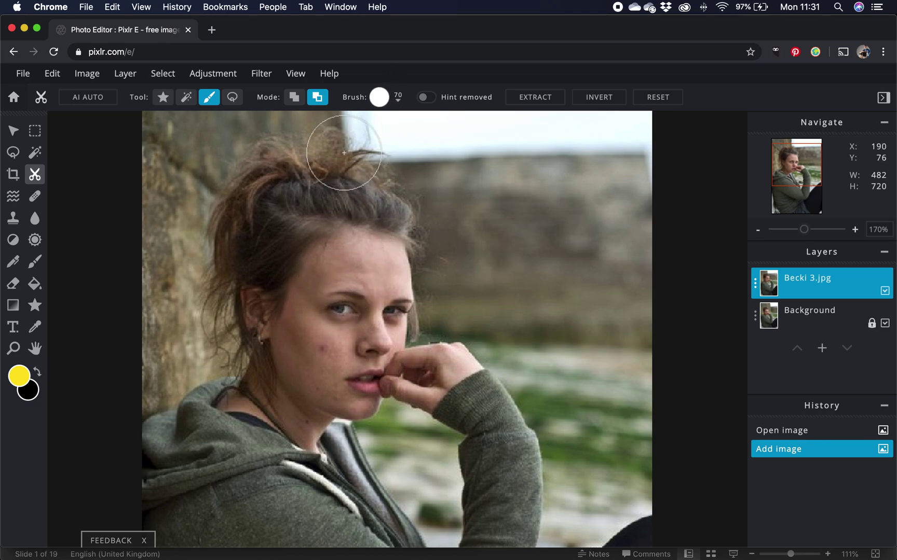
left_click(399, 98)
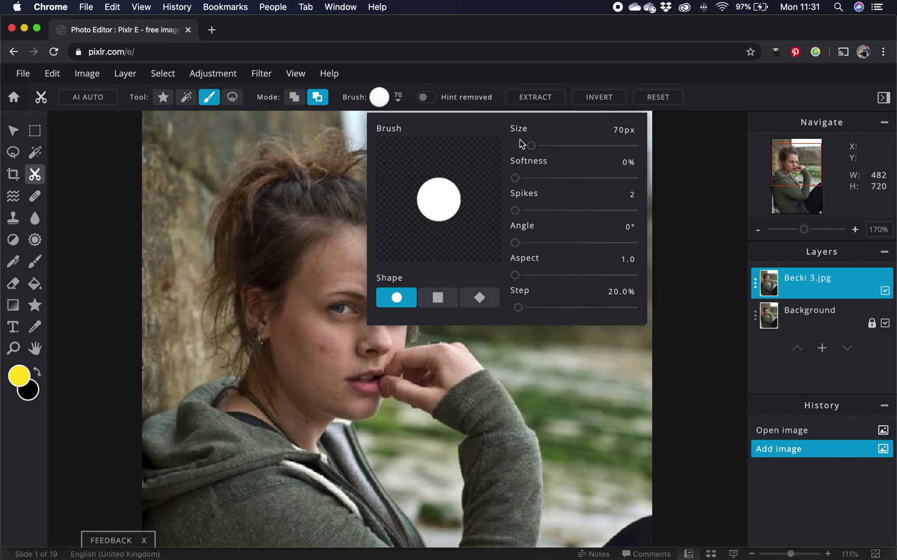
left_click_drag(530, 146, 524, 149)
left_click(400, 99)
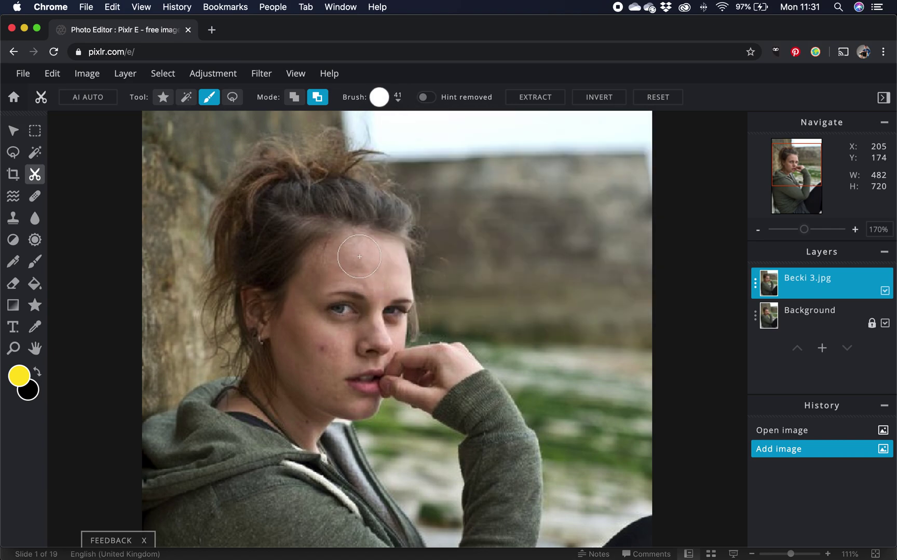
- Paint the cutout mask on Becki 3.jpg from the forehead across the cheek down to the chin
mouse_move(359, 253)
left_mouse_down()
mouse_move(366, 335)
mouse_move(376, 344)
mouse_move(351, 361)
mouse_move(355, 400)
left_mouse_up()
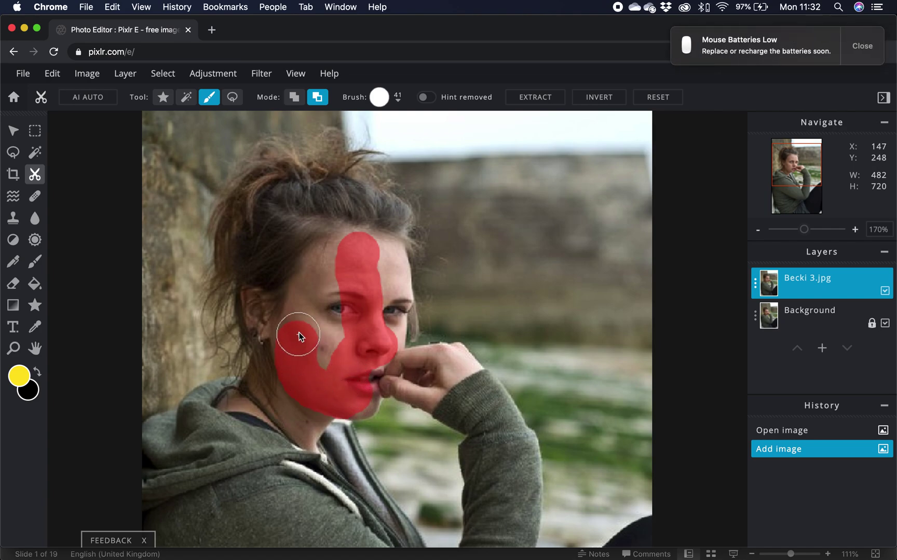
left_click_drag(310, 311, 322, 291)
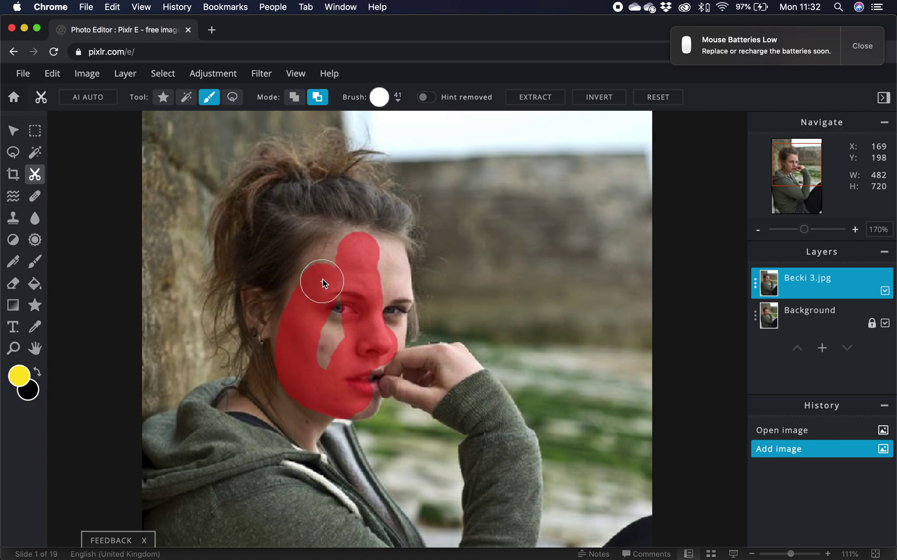
left_click_drag(357, 251, 327, 366)
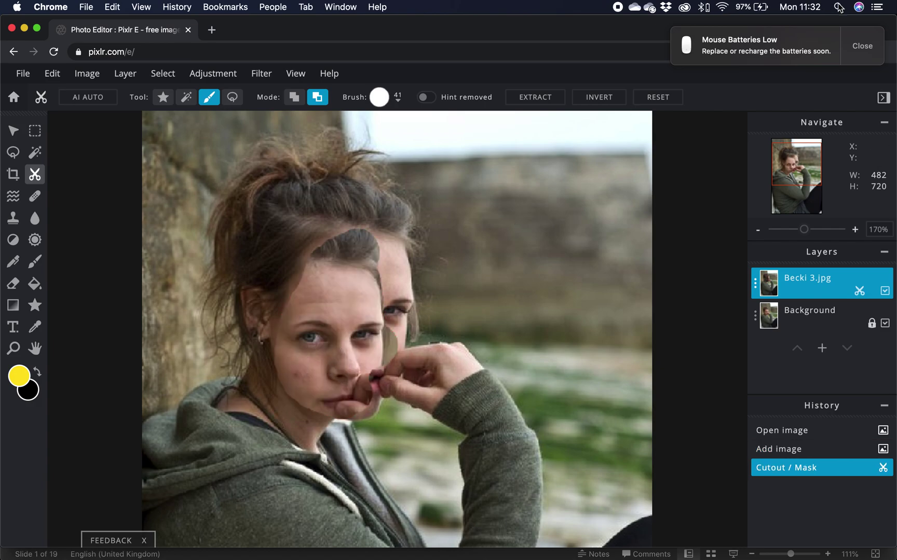
left_click(862, 46)
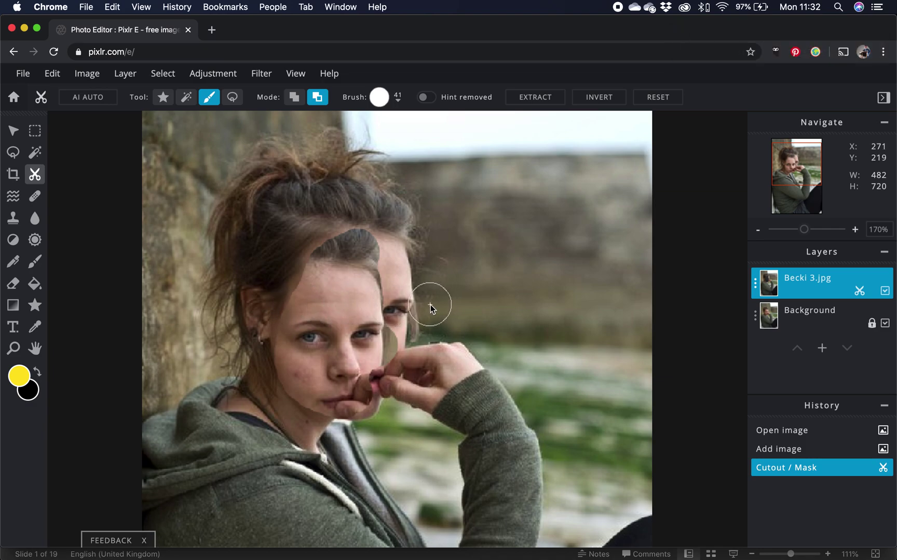
key("super+Tab")
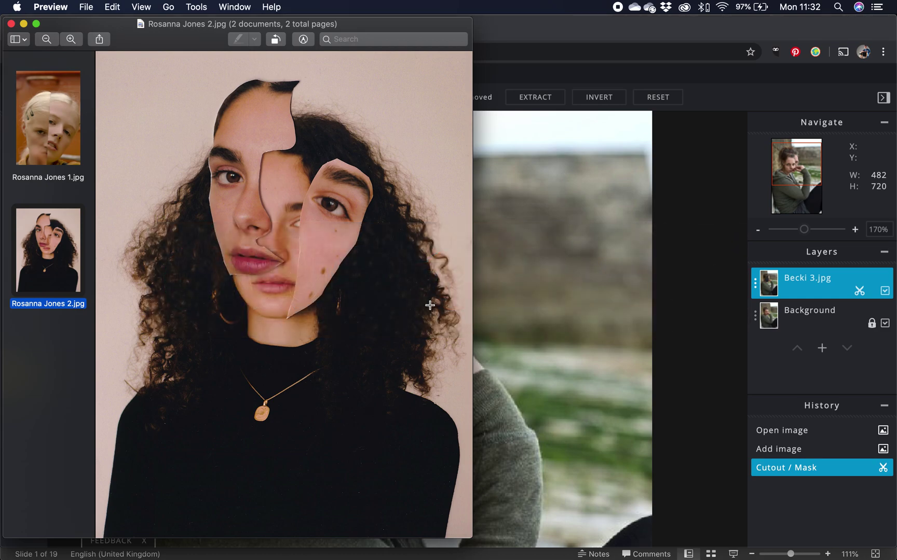
key("super+Tab")
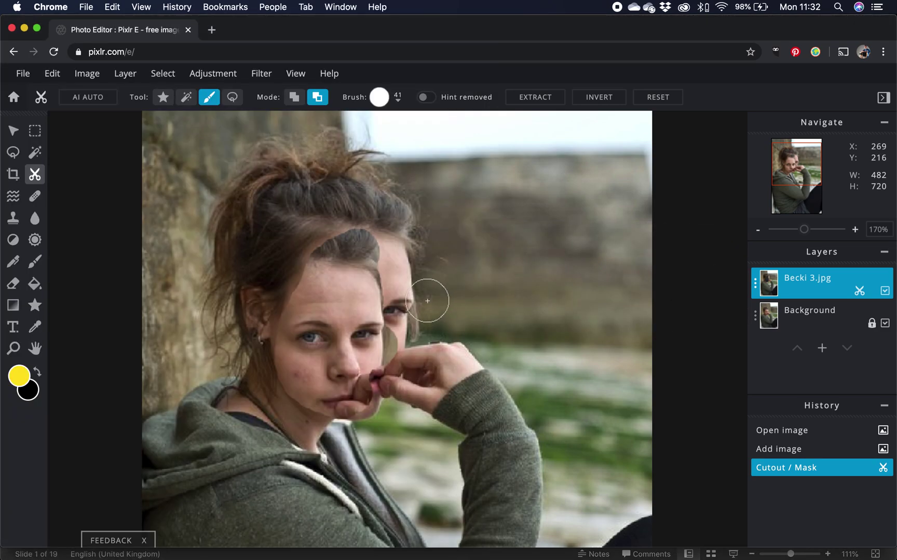
left_click(15, 136)
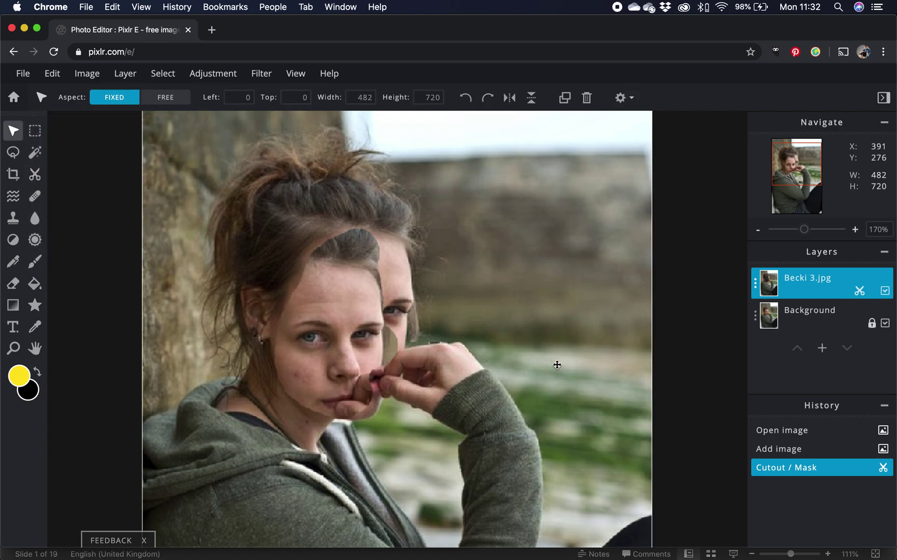
- Drag the Becki 3.jpg layer about 50 px up and left, to roughly Left -51, Top -48
left_click_drag(553, 359, 507, 317)
key("super+Tab")
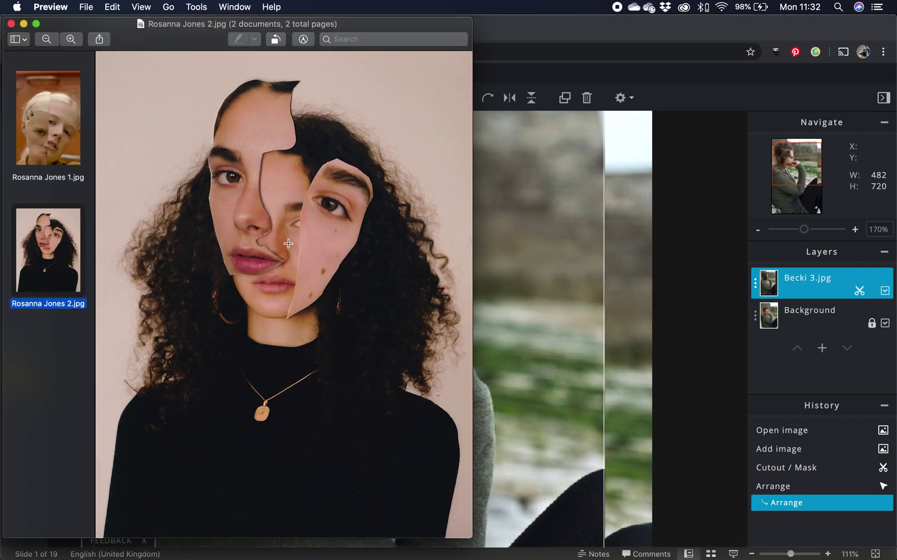
key("super+Tab")
mouse_move(433, 282)
left_mouse_down()
mouse_move(419, 269)
mouse_move(428, 278)
left_mouse_up()
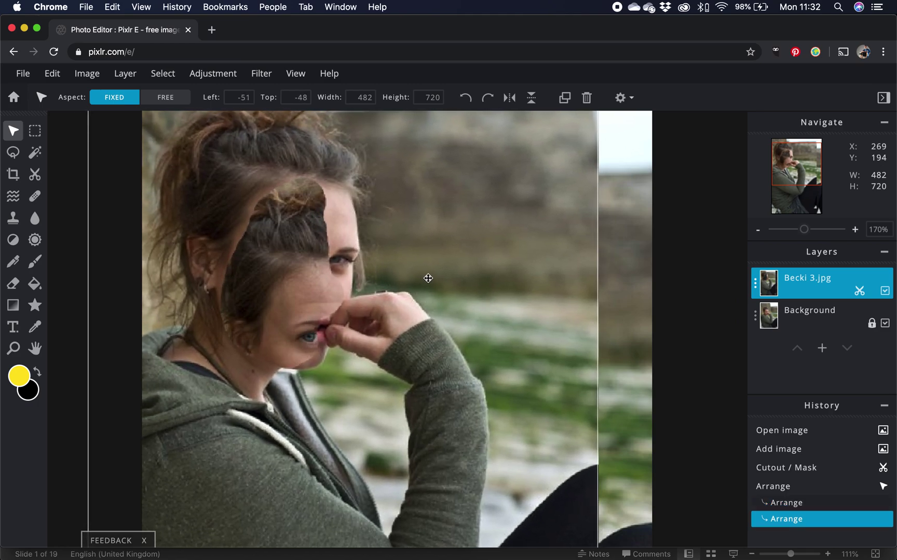
left_click(35, 175)
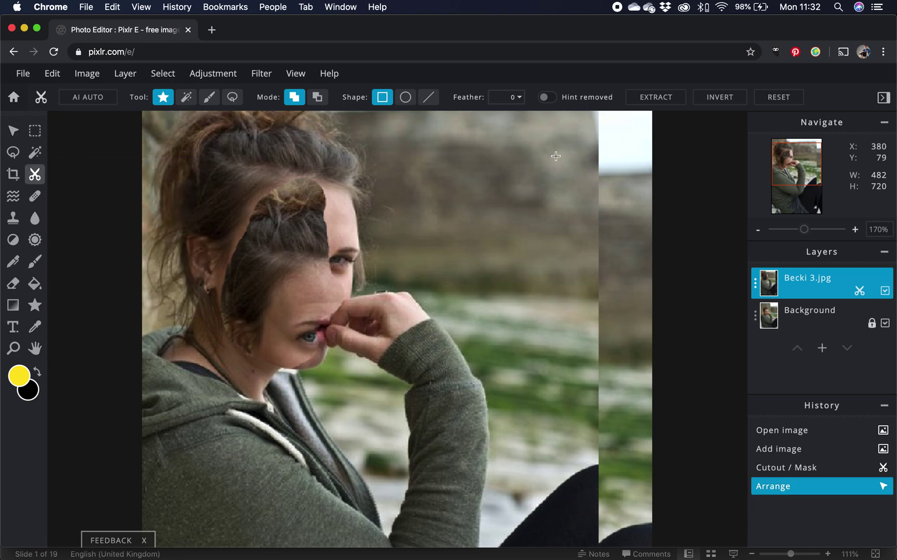
- Invert the face cutout and offset the layer to Left -47, Top -53
left_click(719, 98)
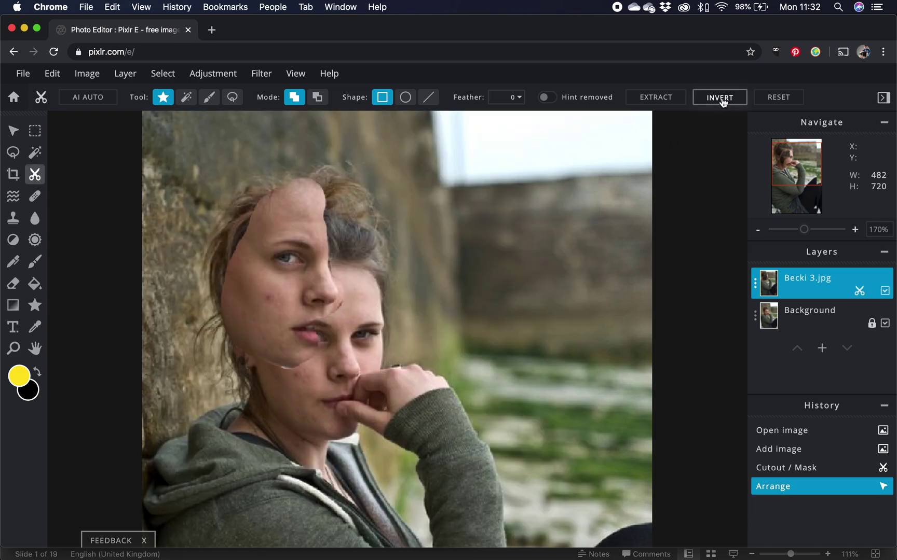
left_click(13, 131)
mouse_move(300, 274)
left_mouse_down()
mouse_move(309, 295)
mouse_move(302, 264)
left_mouse_up()
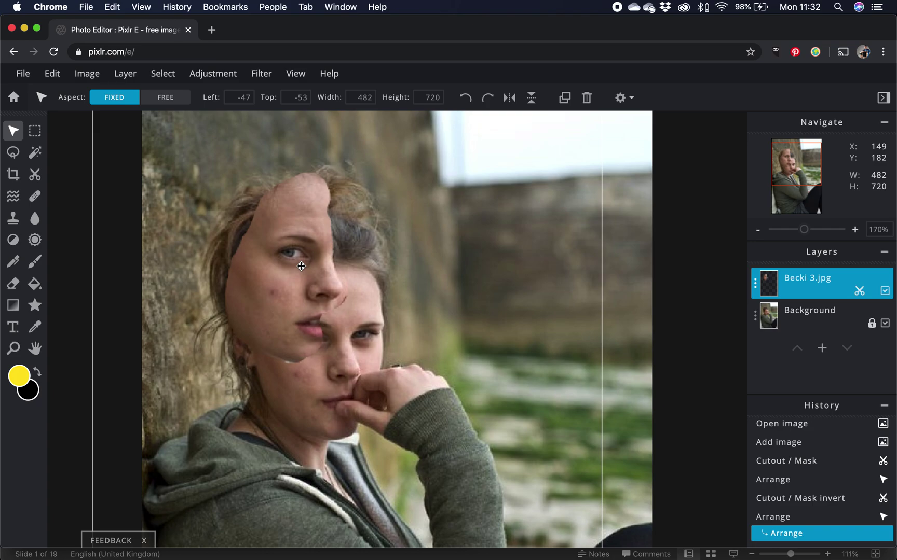
- Check the reference collage, then set the Cutout tool to remove from the cutout
key("super+Tab")
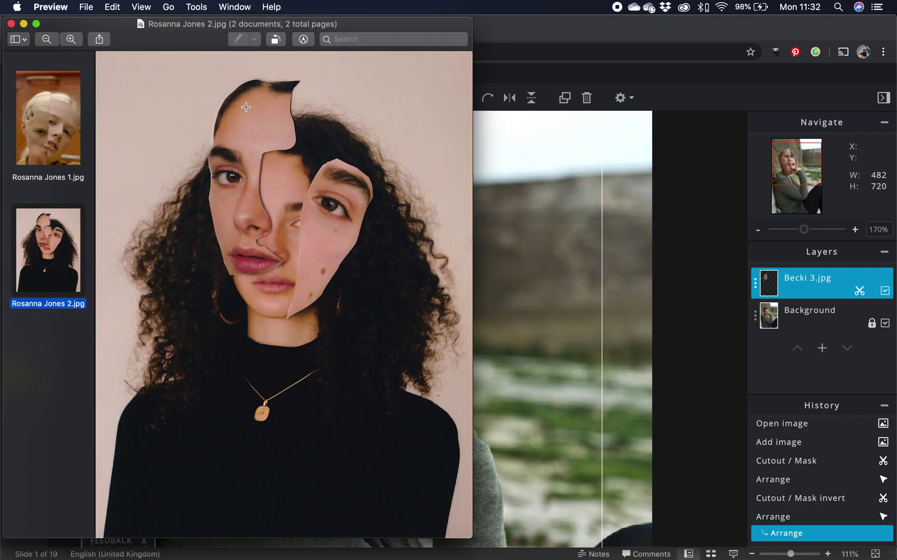
key("super+Tab")
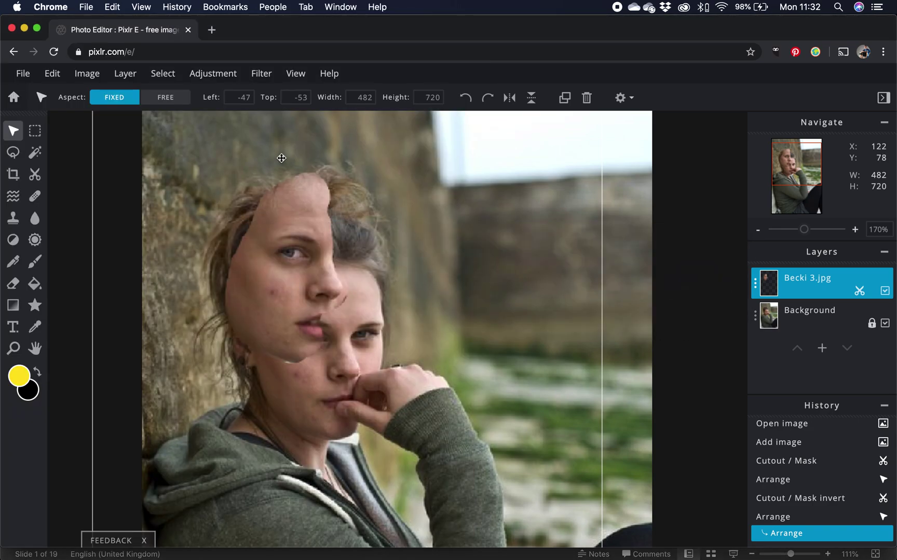
left_click(35, 174)
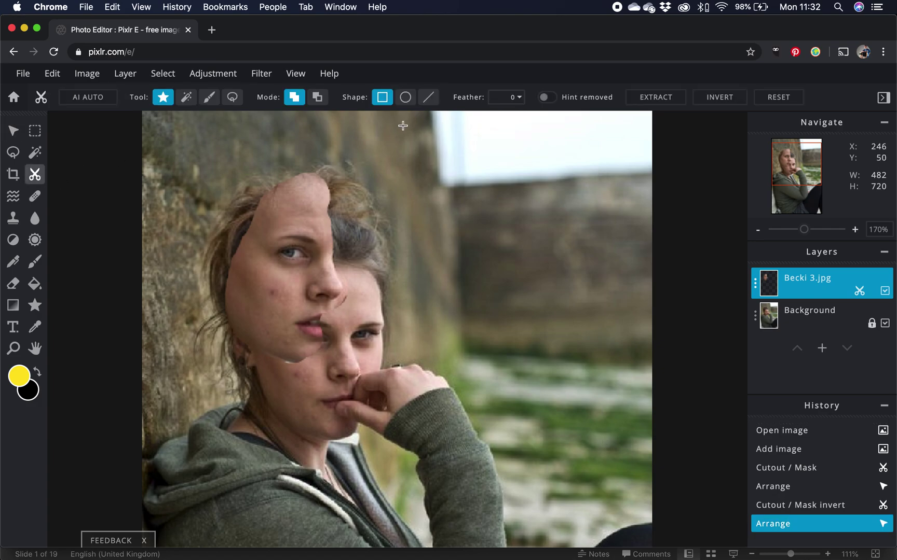
left_click(317, 97)
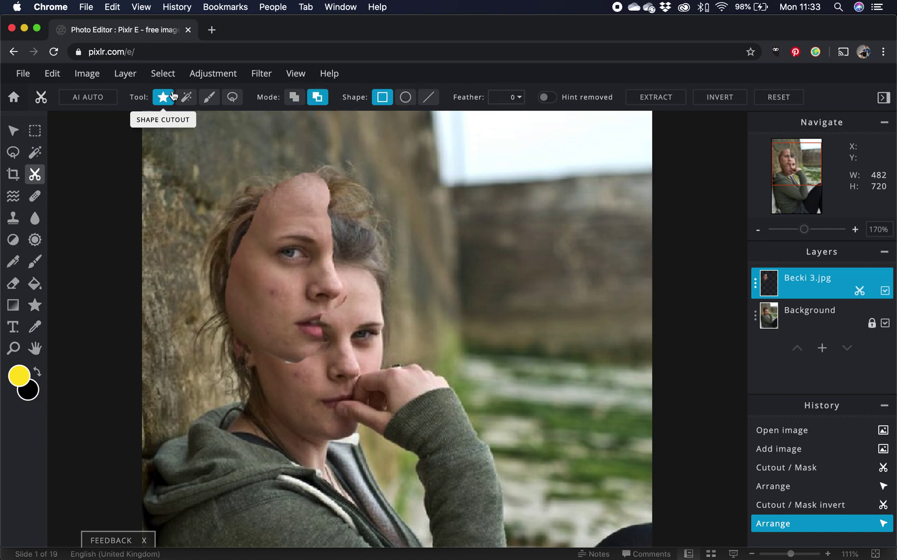
- Refine the face piece's edge along the forehead, hairline and temple with freehand cutout strokes
left_click(209, 97)
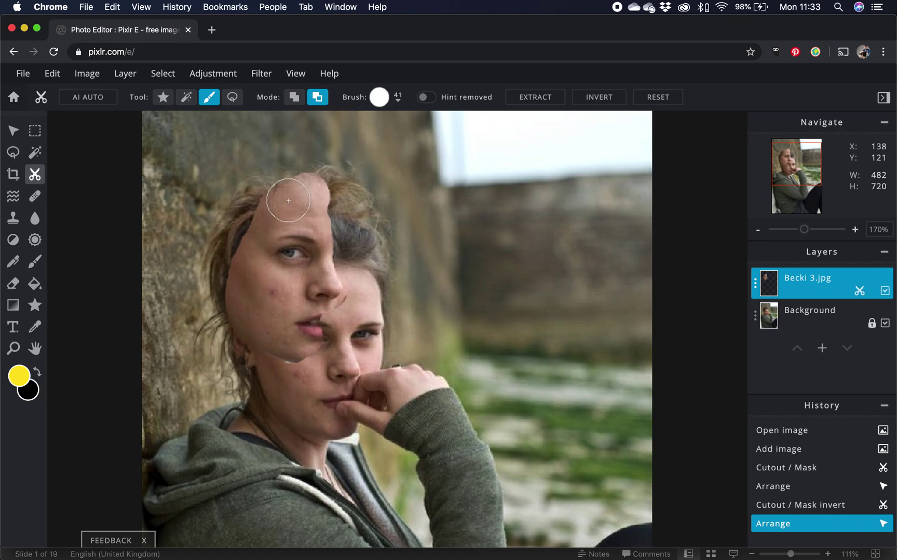
mouse_move(285, 202)
left_mouse_down()
mouse_move(298, 190)
mouse_move(286, 195)
mouse_move(284, 224)
left_mouse_up()
left_click(295, 97)
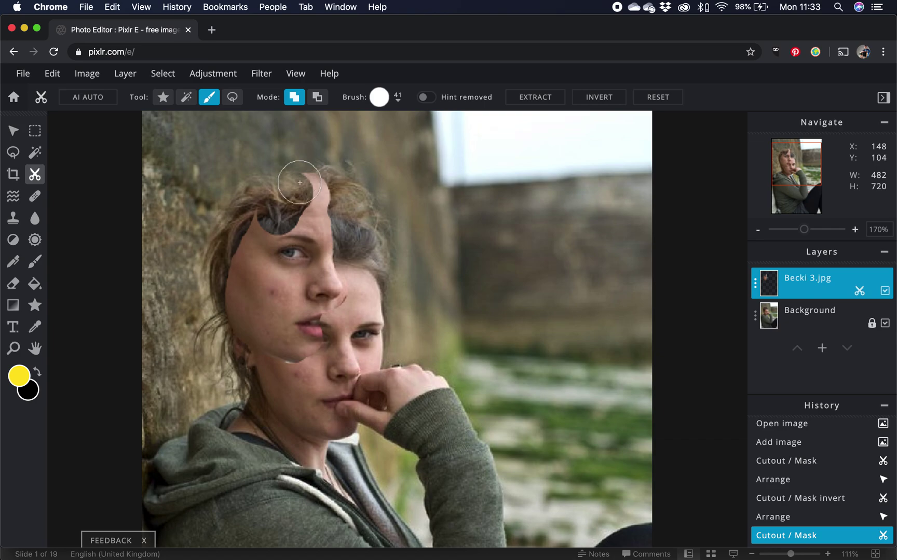
mouse_move(283, 236)
left_mouse_down()
mouse_move(296, 188)
mouse_move(304, 192)
mouse_move(286, 198)
mouse_move(270, 222)
mouse_move(270, 202)
mouse_move(281, 186)
mouse_move(302, 201)
left_mouse_up()
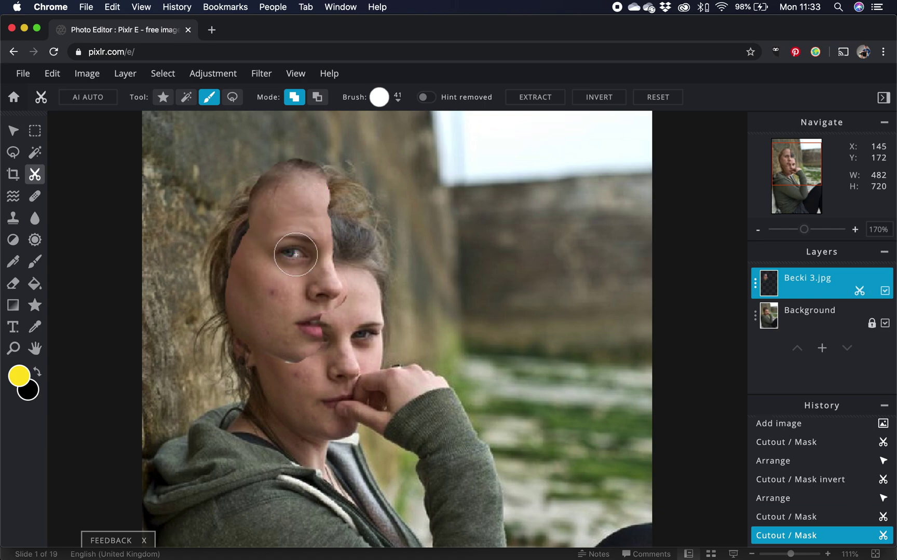
mouse_move(252, 263)
left_mouse_down()
mouse_move(263, 213)
mouse_move(277, 196)
mouse_move(271, 203)
left_mouse_up()
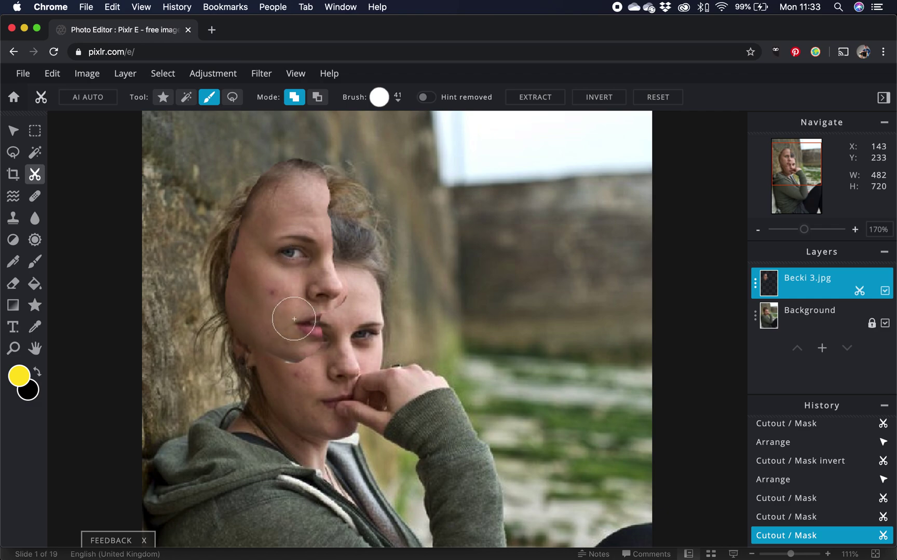
left_click(855, 230)
- Zoom to 270% and set the Cutout brush to Remove mode at size 22
left_click(855, 231)
left_click(856, 231)
left_click(856, 231)
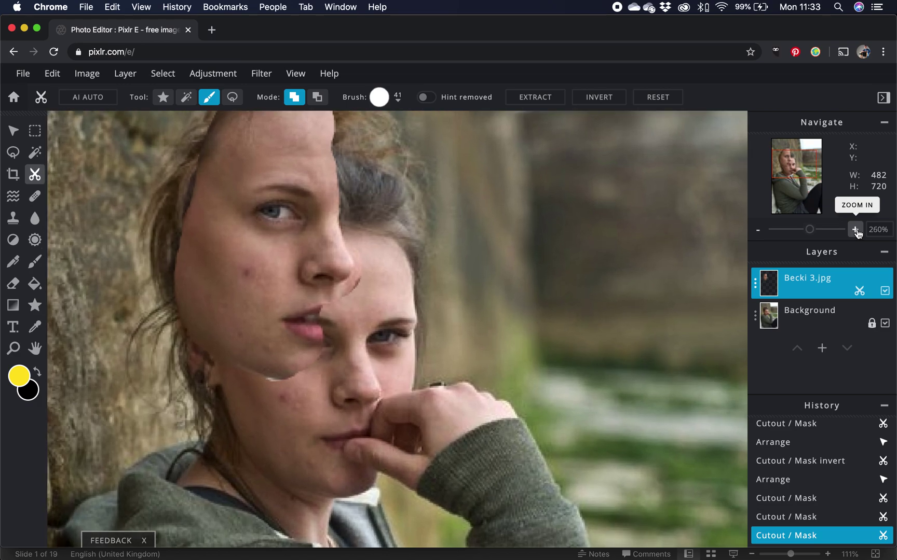
left_click(855, 230)
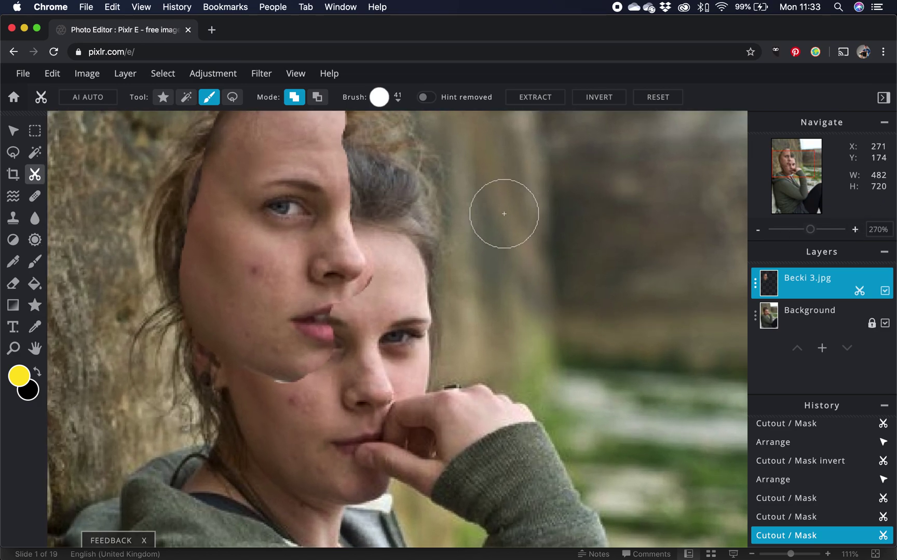
left_click(400, 102)
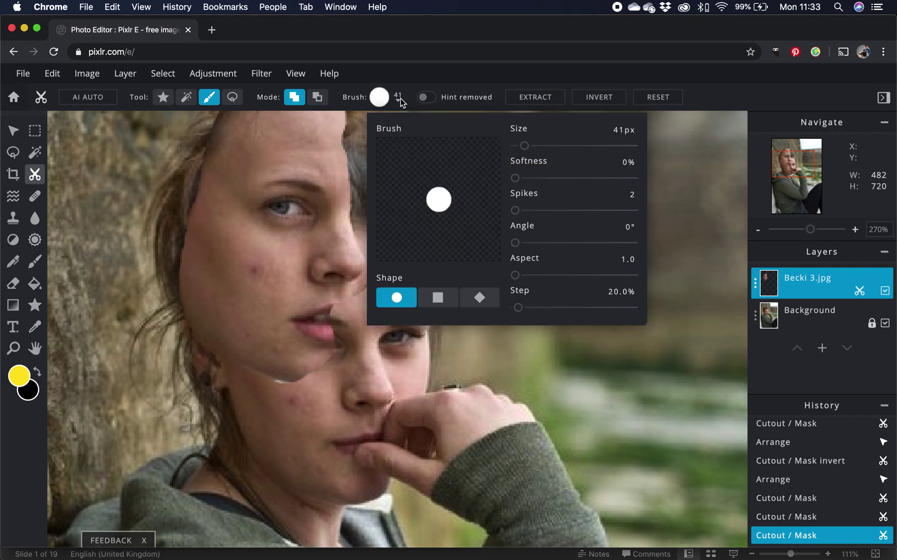
left_click(400, 102)
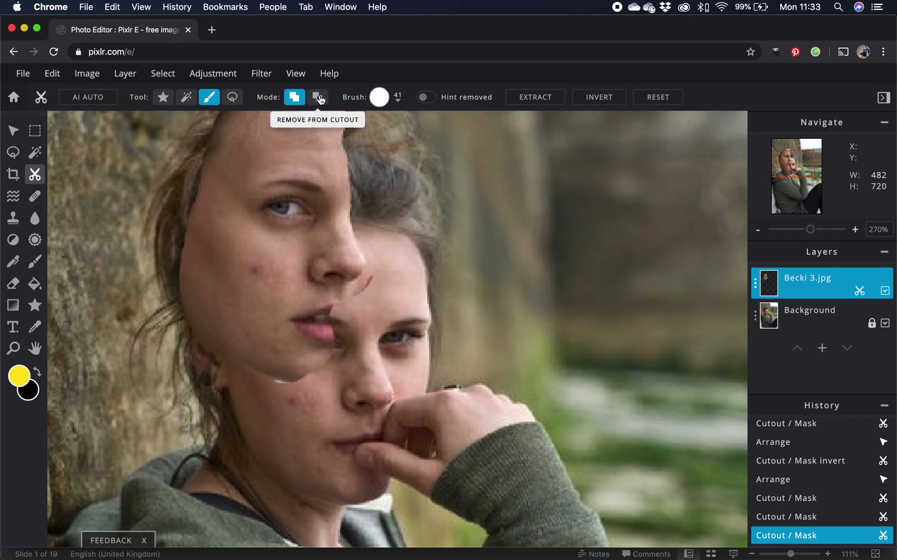
left_click(318, 97)
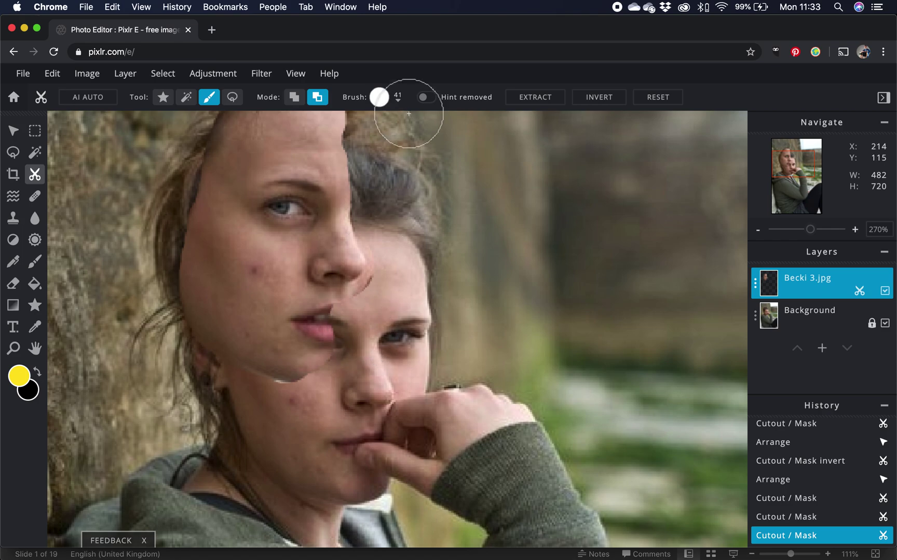
left_click(398, 99)
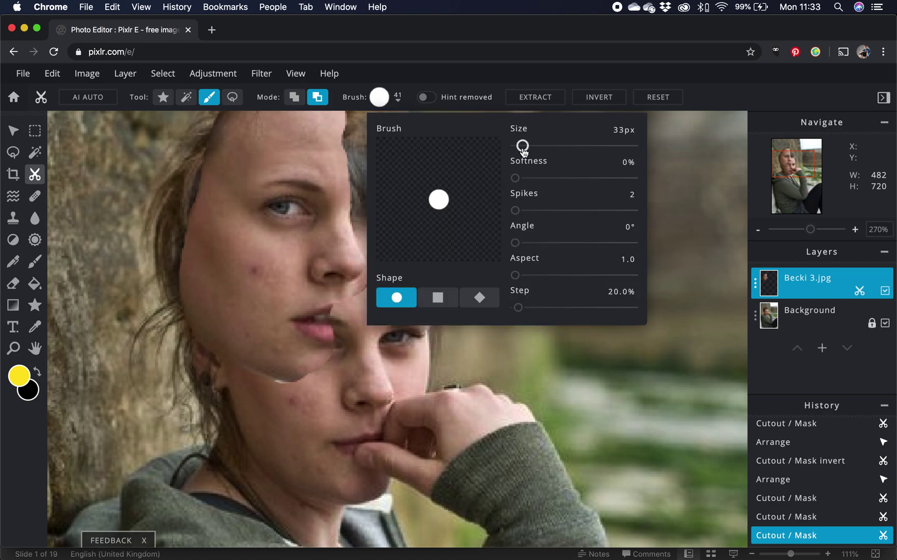
left_click(399, 101)
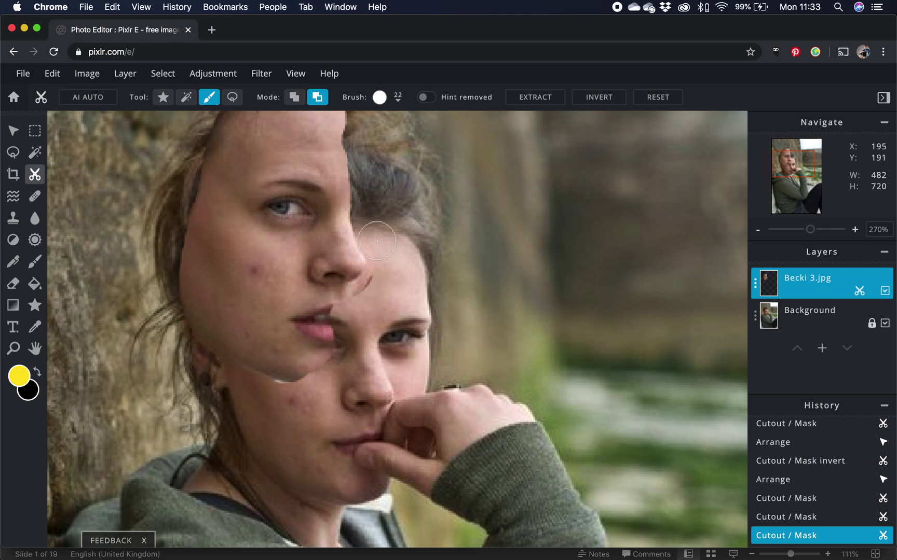
- Remove the temple-to-nose edge and the mouth area from the face cutout
mouse_move(377, 241)
left_mouse_down()
mouse_move(383, 289)
mouse_move(327, 310)
mouse_move(325, 359)
mouse_move(308, 381)
mouse_move(280, 388)
mouse_move(217, 380)
mouse_move(202, 366)
mouse_move(163, 293)
mouse_move(162, 240)
left_mouse_up()
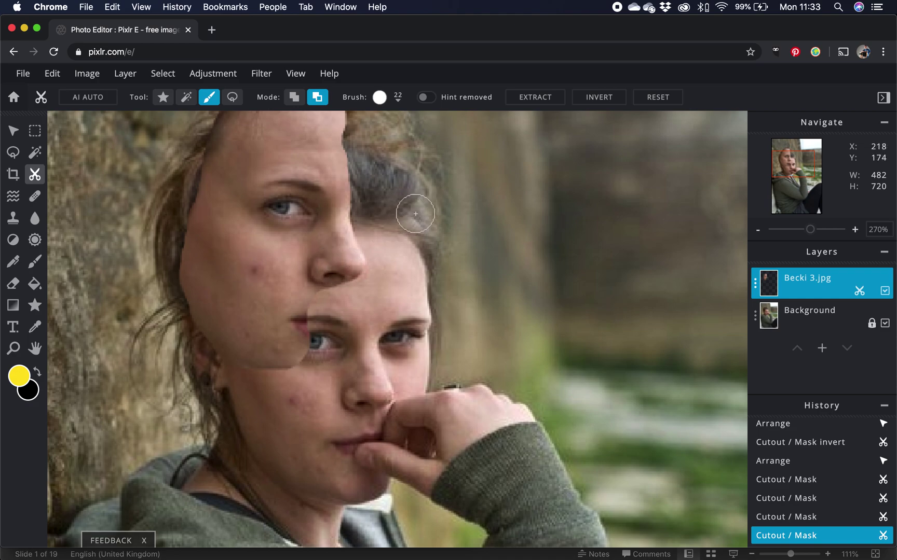
mouse_move(323, 311)
left_mouse_down()
mouse_move(304, 330)
mouse_move(301, 376)
mouse_move(276, 382)
mouse_move(186, 372)
mouse_move(151, 337)
left_mouse_up()
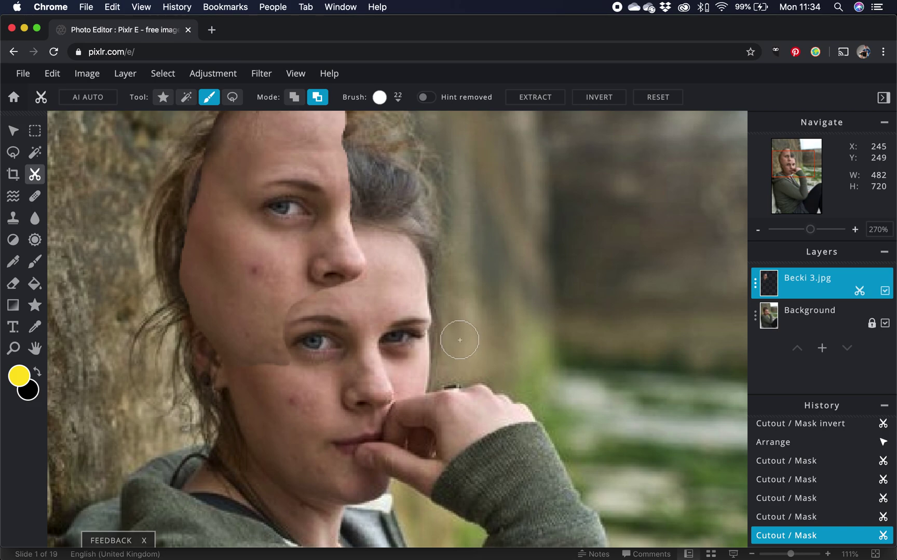
left_click(14, 131)
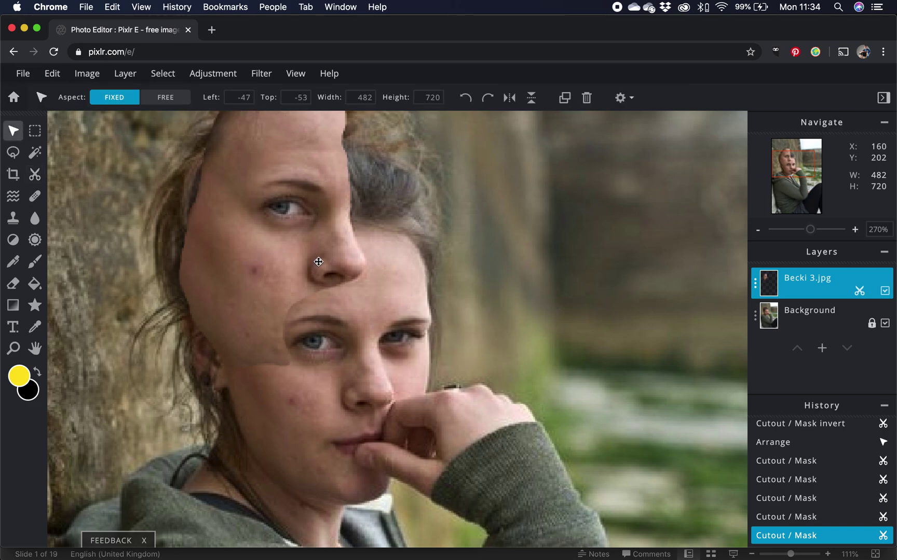
- Shift the Becki 3.jpg face cutout slightly lower
left_click_drag(313, 261, 316, 282)
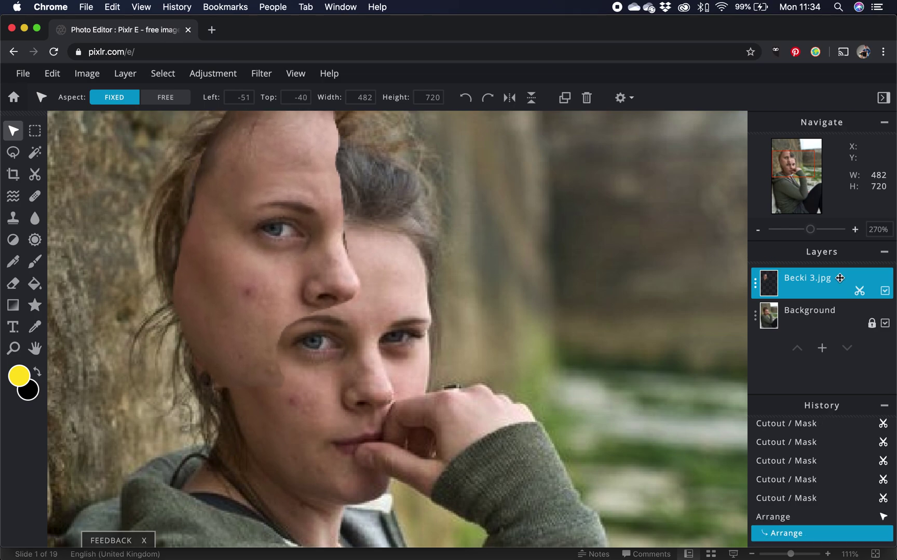
left_click(755, 286)
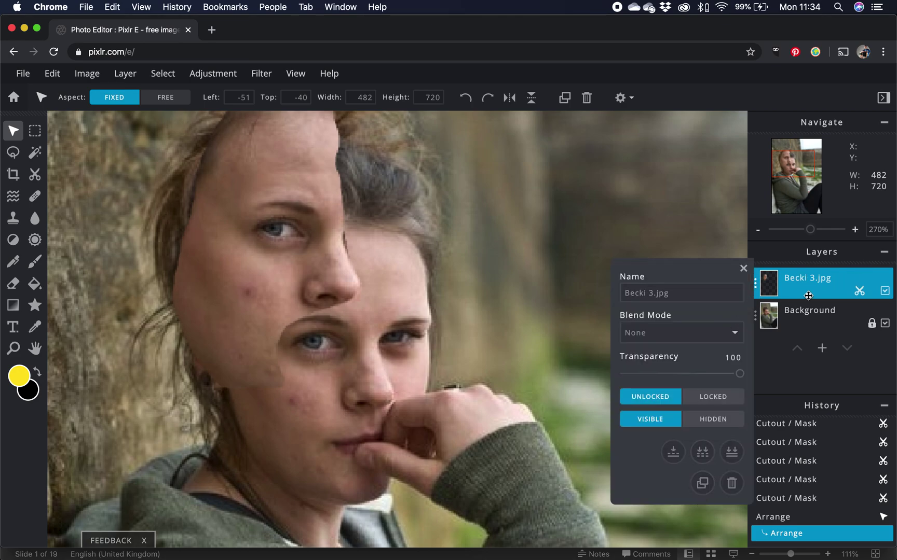
left_click(742, 269)
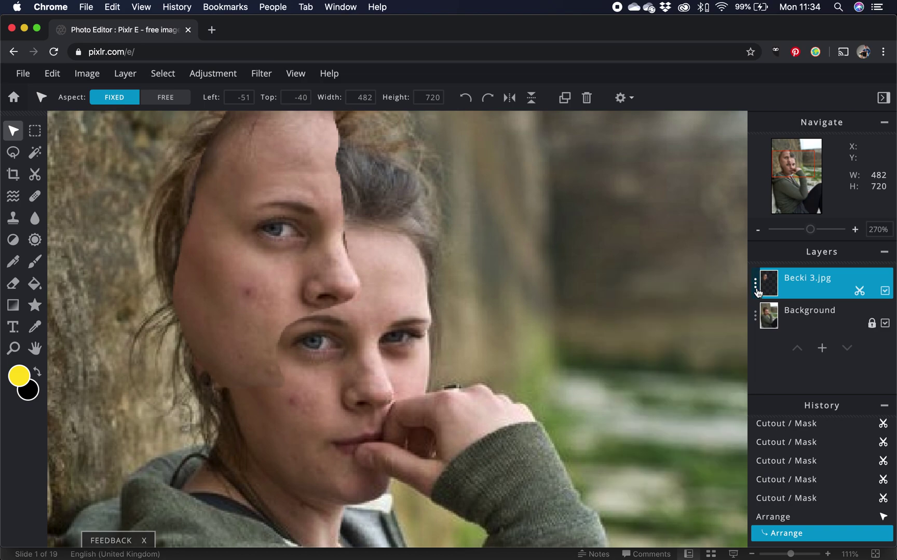
- Duplicate the Becki 3.jpg layer and nudge the copy slightly up-left
left_click(755, 284)
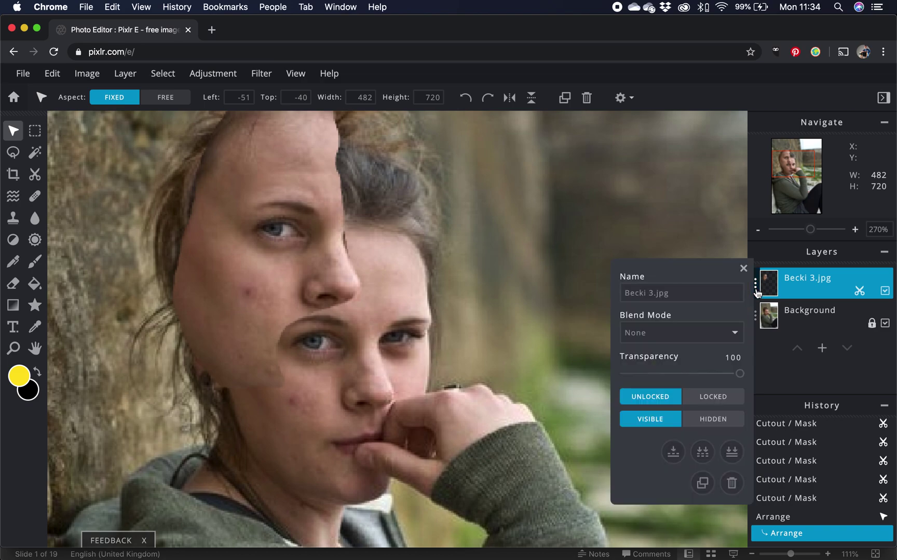
left_click(702, 488)
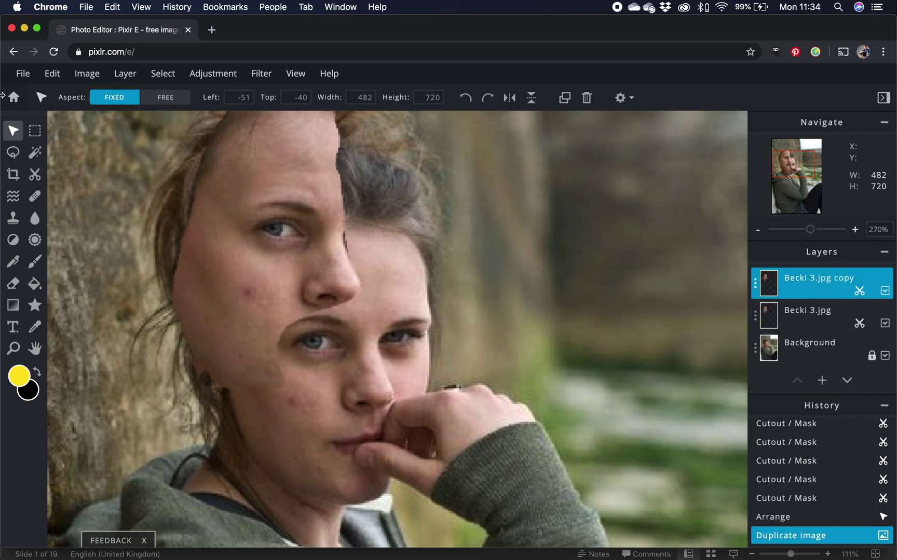
left_click_drag(263, 219, 246, 203)
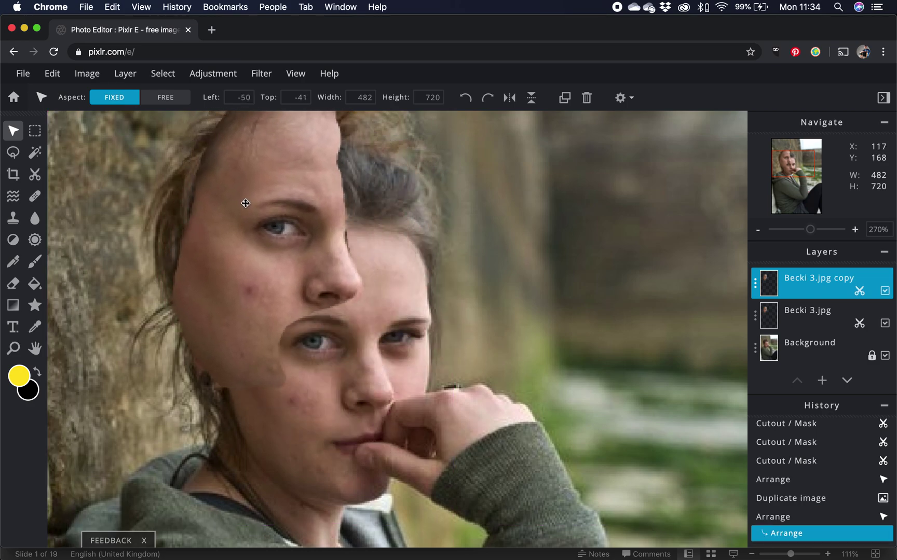
left_click(34, 174)
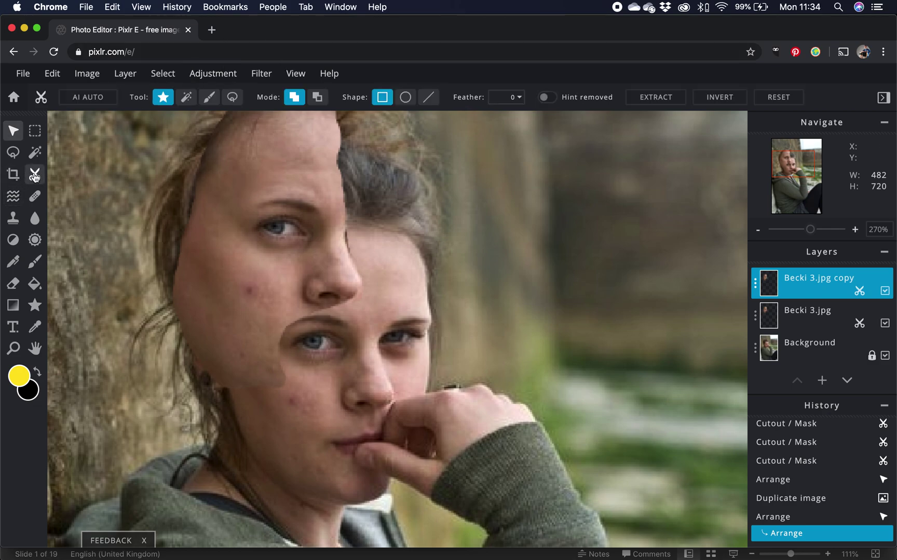
- On Becki 3.jpg copy, remove the nose and hand area, then repaint the face and hand into the cutout
left_click(316, 99)
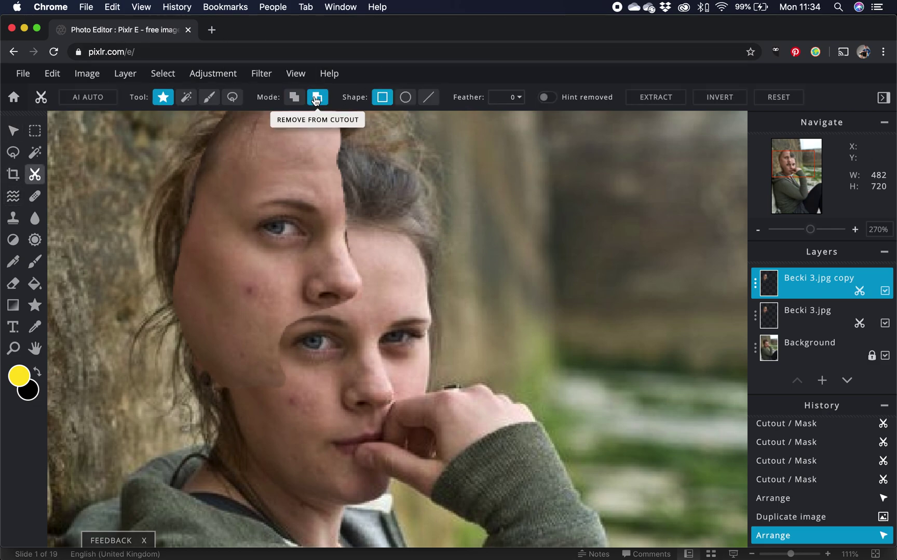
left_click(209, 97)
mouse_move(376, 321)
left_mouse_down()
mouse_move(406, 457)
mouse_move(410, 391)
mouse_move(399, 450)
left_mouse_up()
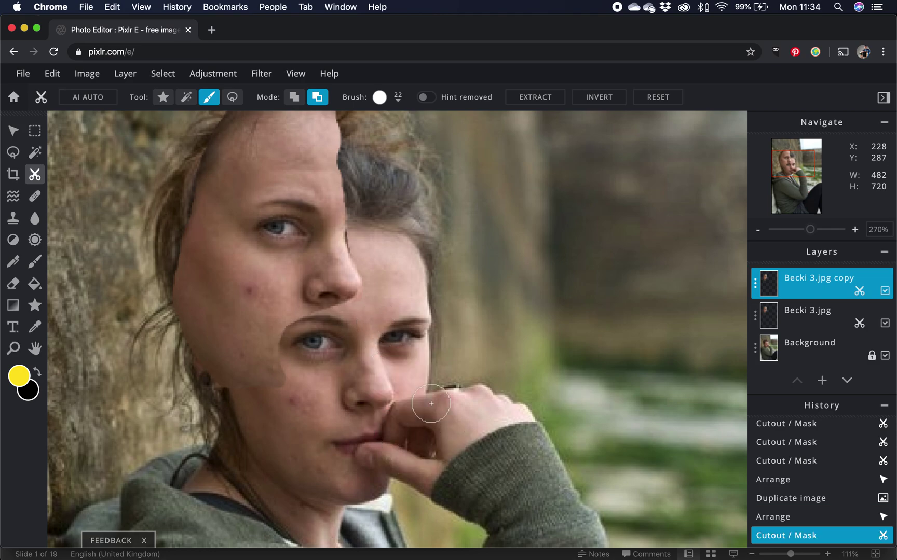
left_click(294, 97)
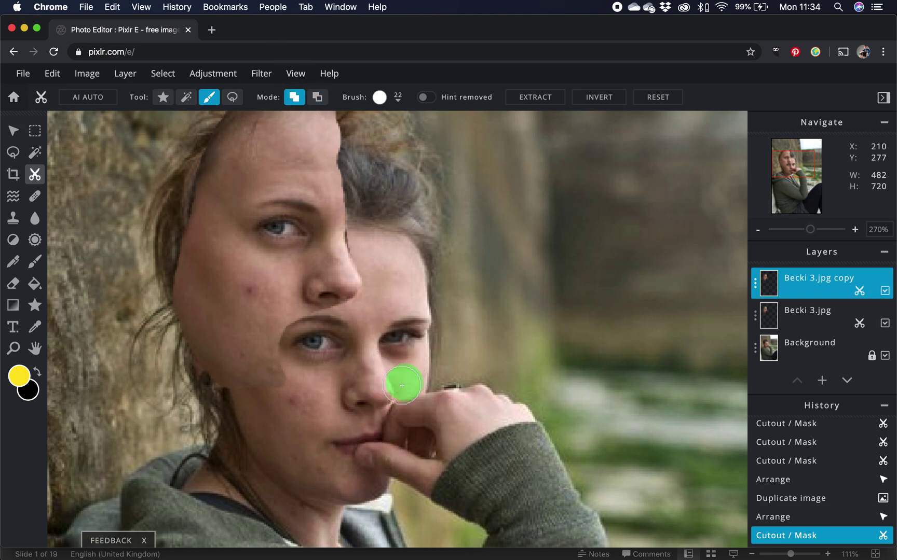
mouse_move(402, 385)
left_mouse_down()
mouse_move(363, 399)
mouse_move(436, 268)
mouse_move(392, 339)
mouse_move(411, 431)
mouse_move(403, 362)
mouse_move(452, 286)
mouse_move(420, 307)
mouse_move(425, 402)
mouse_move(395, 413)
left_mouse_up()
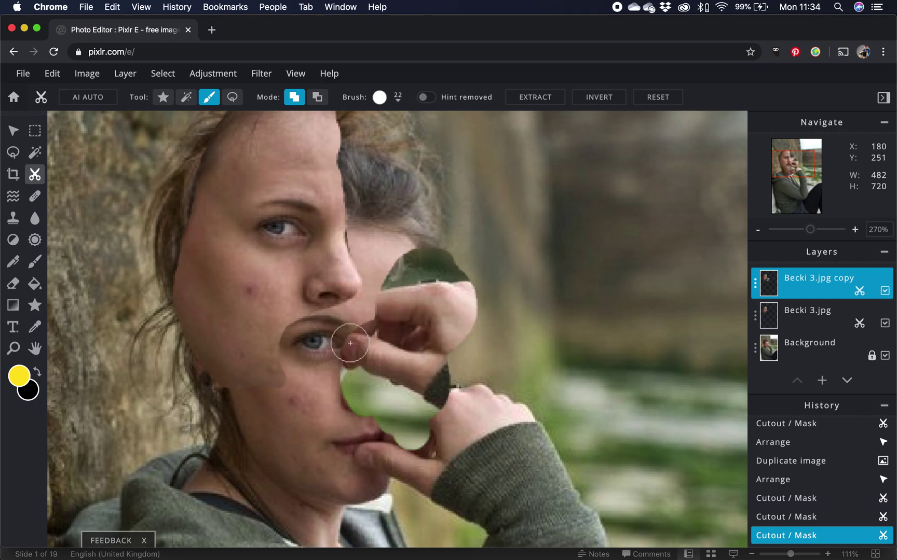
mouse_move(351, 343)
left_mouse_down()
mouse_move(369, 228)
mouse_move(371, 319)
left_mouse_up()
mouse_move(370, 223)
left_mouse_down()
mouse_move(418, 319)
mouse_move(371, 206)
mouse_move(309, 155)
mouse_move(316, 190)
mouse_move(287, 337)
mouse_move(373, 422)
mouse_move(312, 363)
mouse_move(327, 293)
mouse_move(348, 311)
mouse_move(290, 359)
mouse_move(344, 367)
mouse_move(344, 347)
mouse_move(397, 371)
mouse_move(386, 314)
mouse_move(353, 397)
mouse_move(396, 345)
left_mouse_up()
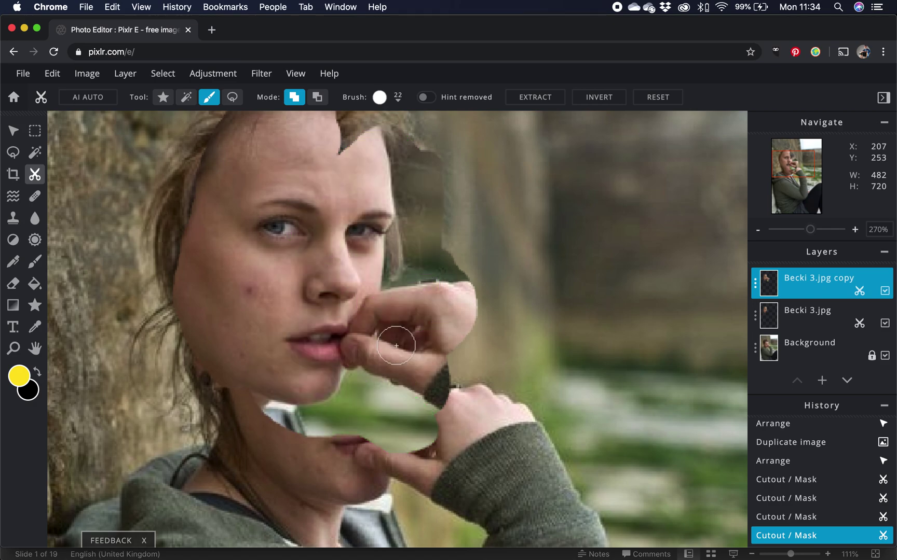
left_click(7, 134)
- Shift the copy piece right and down, then trim its left outline with the Remove brush
left_click_drag(391, 295, 498, 358)
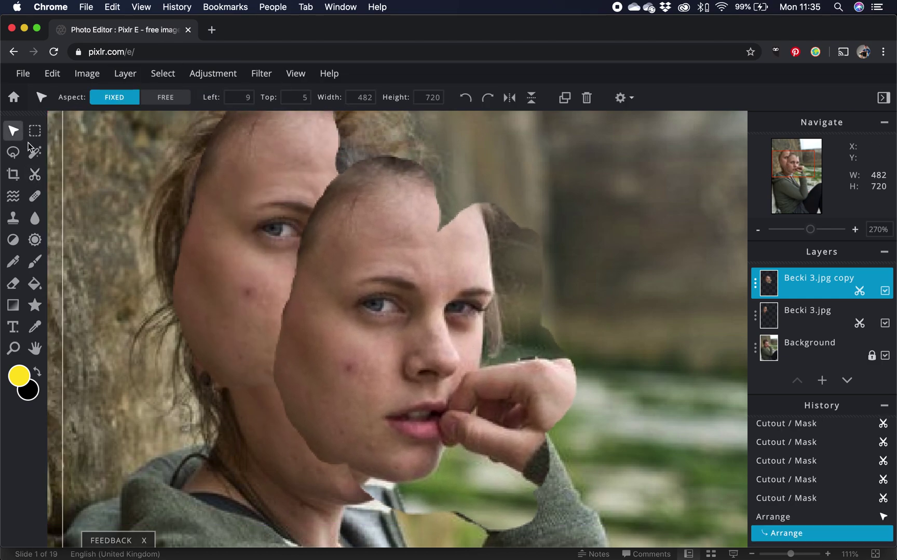
left_click(35, 177)
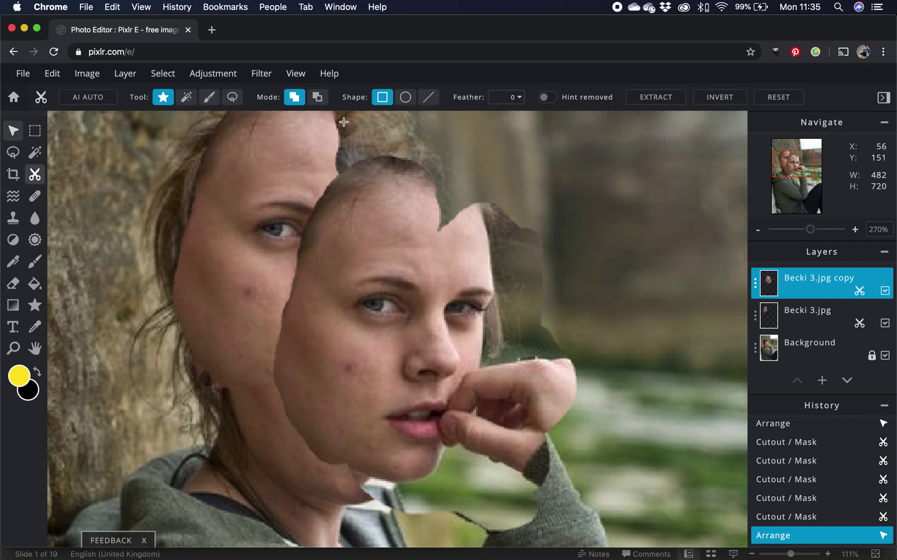
left_click(317, 97)
left_click(210, 98)
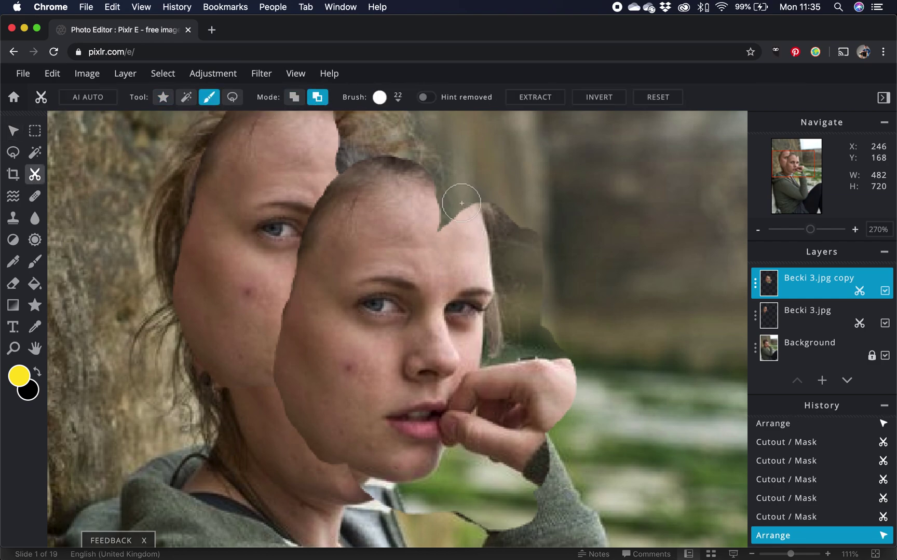
mouse_move(462, 203)
left_mouse_down()
mouse_move(476, 188)
mouse_move(357, 416)
mouse_move(356, 456)
mouse_move(297, 395)
mouse_move(380, 150)
mouse_move(308, 278)
mouse_move(276, 420)
mouse_move(355, 418)
mouse_move(340, 374)
mouse_move(444, 190)
mouse_move(408, 186)
mouse_move(357, 356)
mouse_move(320, 358)
mouse_move(378, 146)
mouse_move(327, 277)
mouse_move(260, 234)
mouse_move(303, 270)
mouse_move(285, 316)
left_mouse_up()
scroll(320, 358, "down", 1)
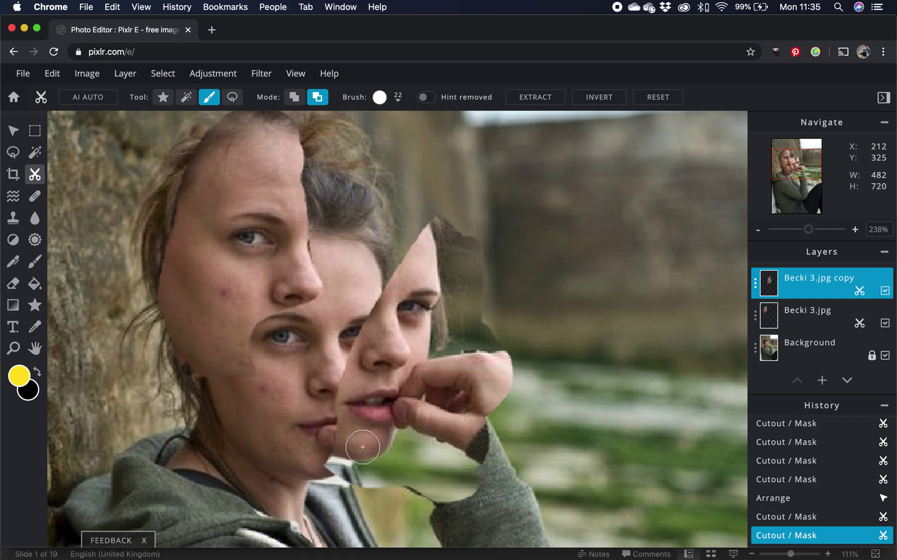
- Erase the chin, lips, nose, eye, hair and strip above the knuckles from the copy piece
mouse_move(380, 429)
left_mouse_down()
mouse_move(372, 386)
mouse_move(369, 399)
mouse_move(408, 347)
mouse_move(502, 332)
mouse_move(443, 267)
mouse_move(422, 212)
mouse_move(489, 248)
mouse_move(498, 306)
mouse_move(450, 228)
left_mouse_up()
left_click_drag(469, 269, 455, 256)
mouse_move(406, 233)
left_mouse_down()
mouse_move(451, 325)
mouse_move(415, 238)
left_mouse_up()
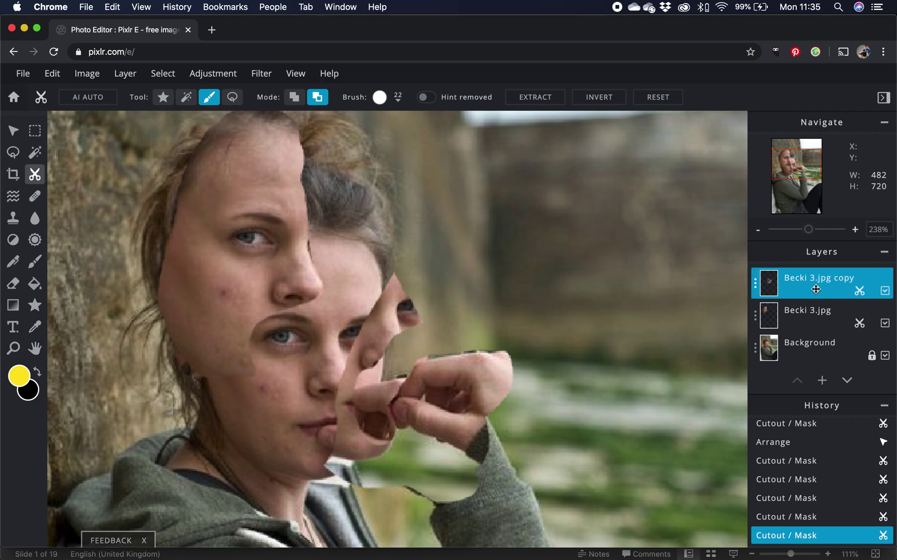
mouse_move(402, 331)
left_mouse_down()
mouse_move(353, 378)
mouse_move(400, 265)
mouse_move(348, 390)
mouse_move(341, 432)
mouse_move(325, 444)
mouse_move(332, 475)
mouse_move(324, 449)
mouse_move(398, 479)
mouse_move(448, 481)
mouse_move(439, 463)
mouse_move(403, 444)
mouse_move(388, 445)
mouse_move(452, 464)
mouse_move(478, 491)
mouse_move(442, 498)
mouse_move(351, 462)
mouse_move(323, 476)
mouse_move(360, 495)
mouse_move(367, 450)
left_mouse_up()
left_click_drag(381, 391, 370, 410)
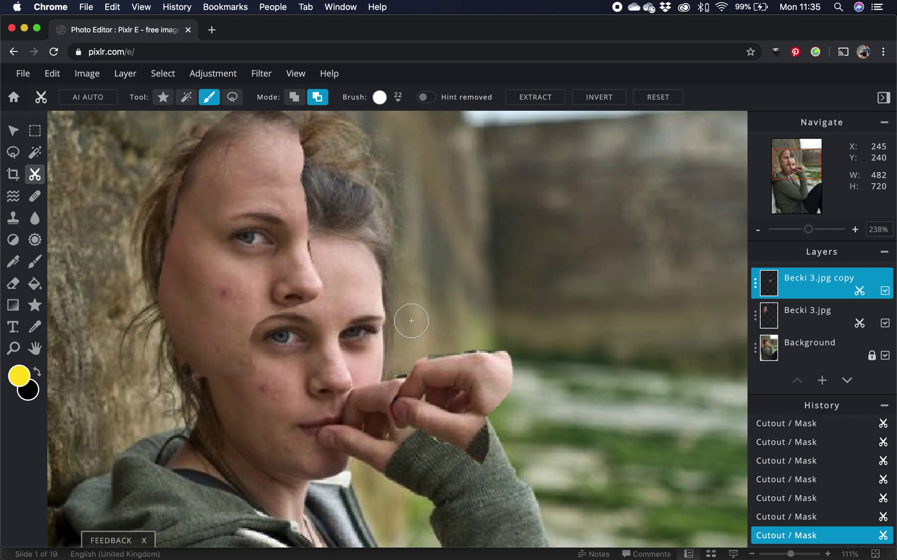
left_click_drag(415, 341, 504, 335)
- Lift the hand piece up and erase the stray sleeve scrap from it
left_click(23, 127)
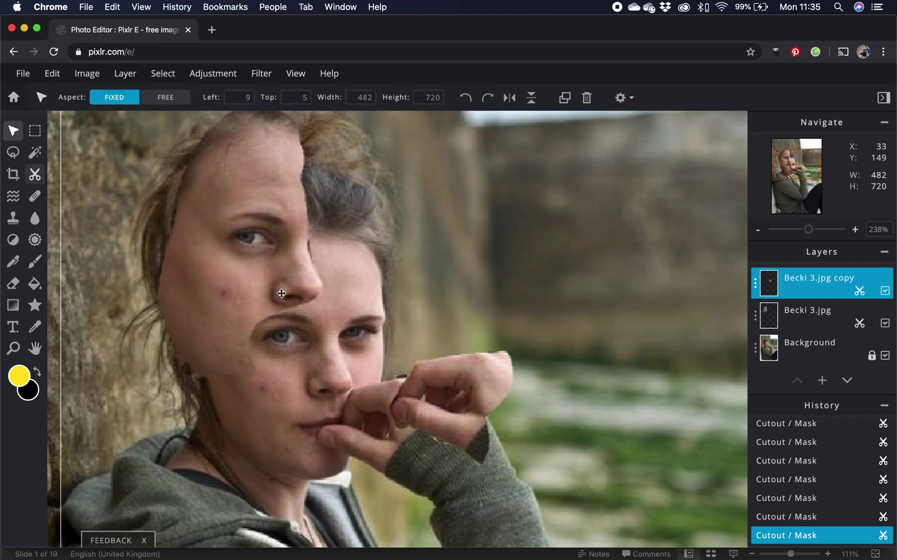
left_click_drag(456, 360, 482, 279)
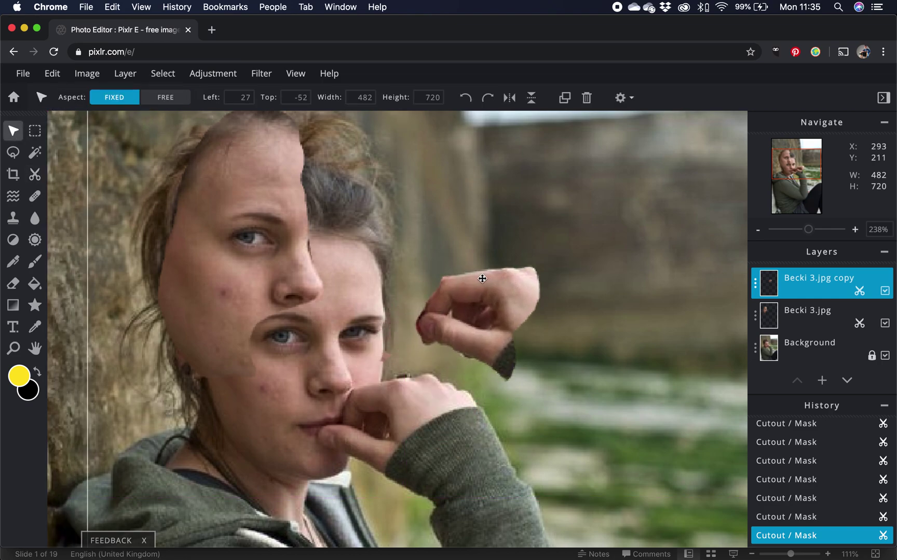
left_click(34, 179)
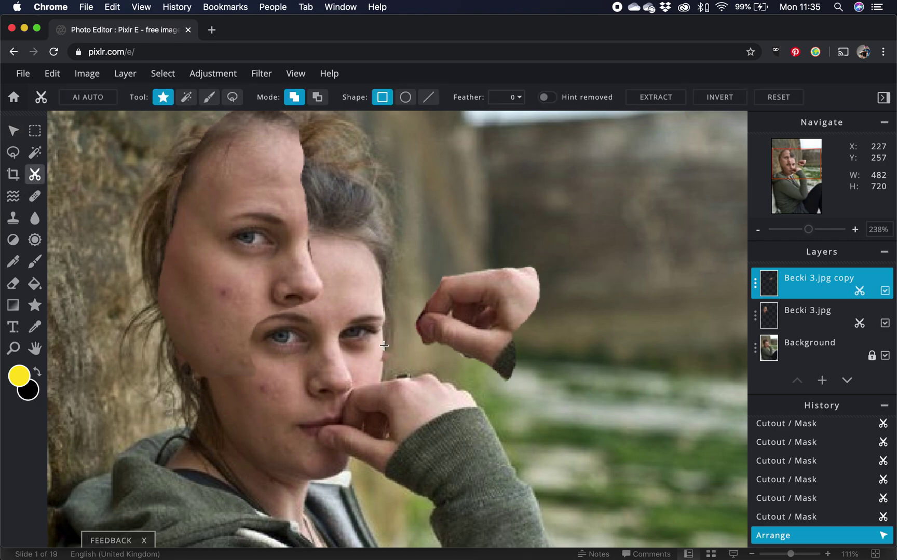
left_click(209, 97)
left_click(312, 99)
mouse_move(387, 363)
left_mouse_down()
mouse_move(369, 354)
mouse_move(377, 374)
left_mouse_up()
- Move the hand piece back to about −4, −17, fingers against the cheek
left_click(13, 131)
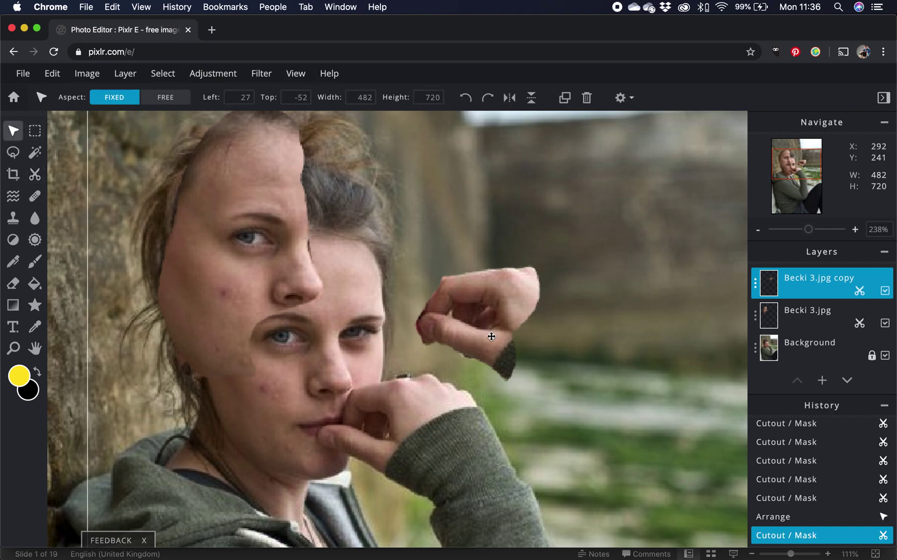
left_click_drag(489, 291, 443, 347)
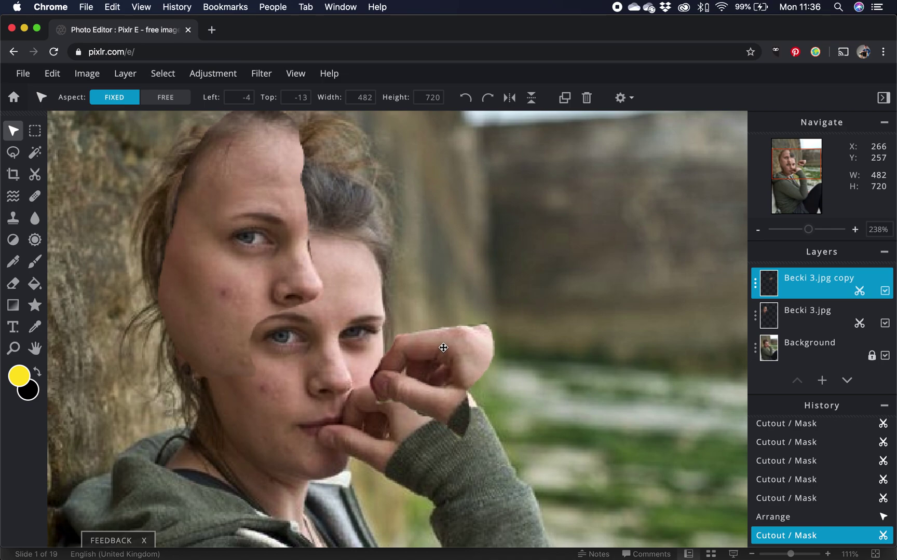
left_click_drag(446, 353, 446, 348)
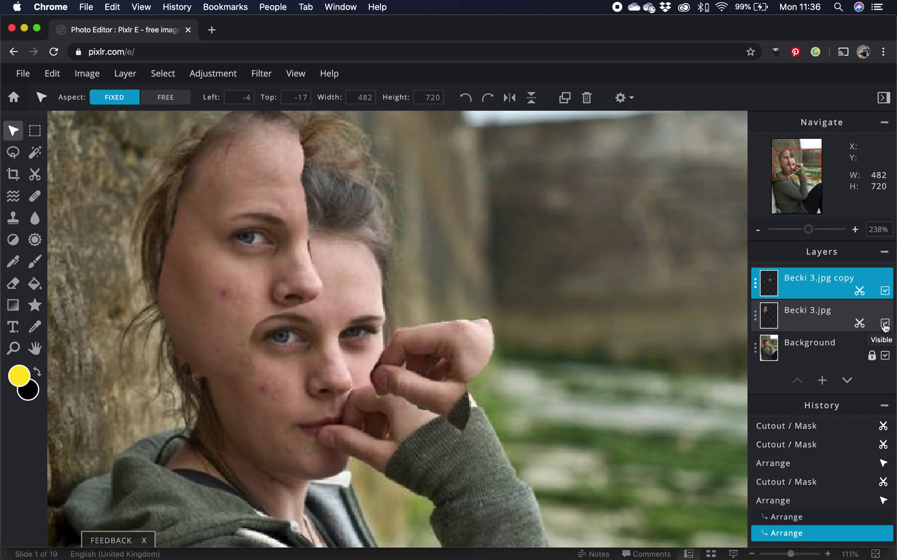
- Toggle the copy and Background layers off and on to check the cutouts, then zoom out
left_click(885, 292)
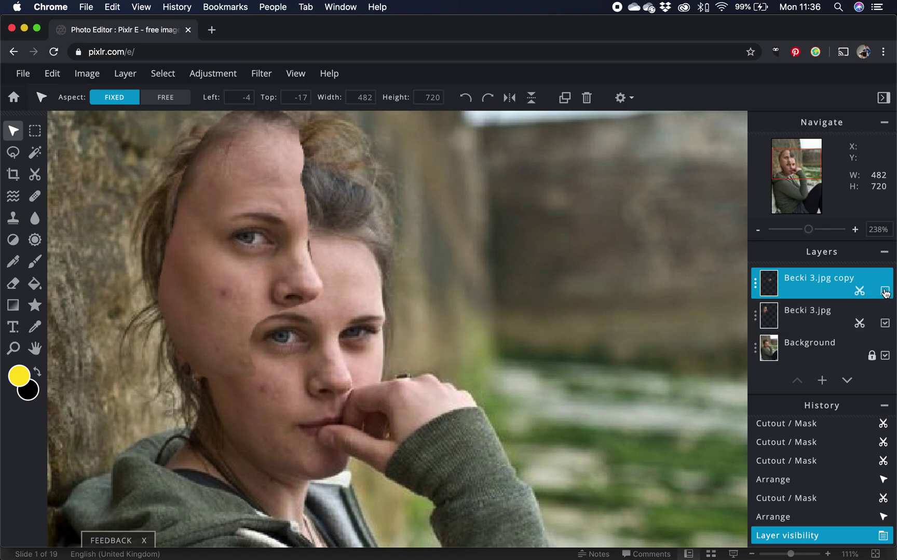
left_click(885, 292)
left_click(885, 356)
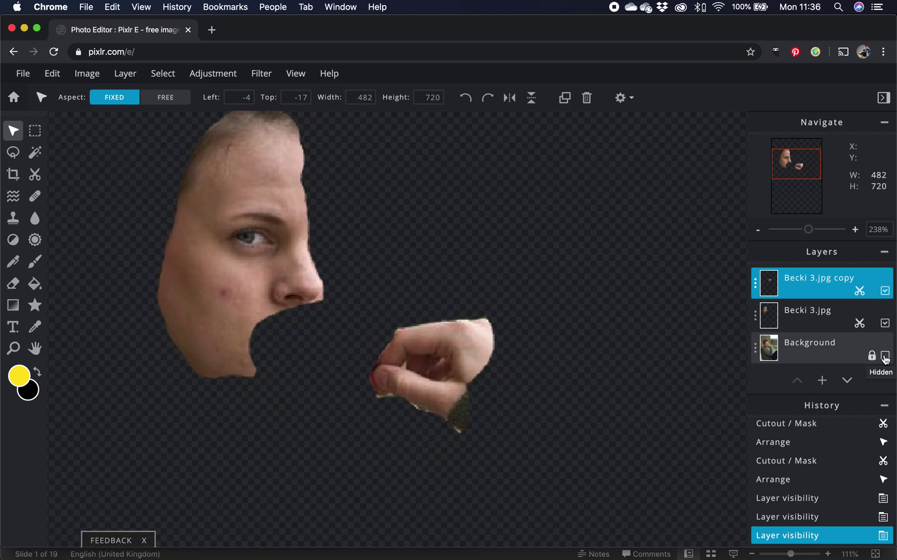
left_click(885, 356)
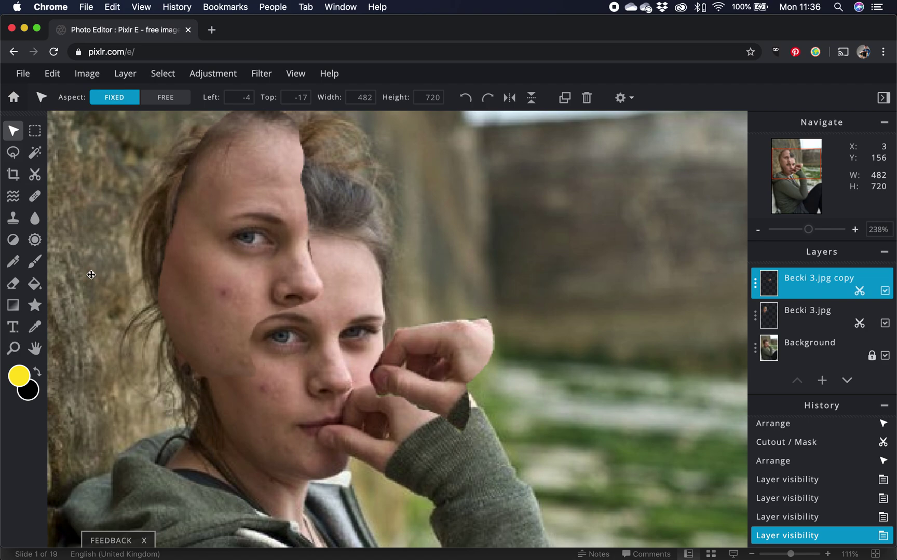
left_click(758, 230)
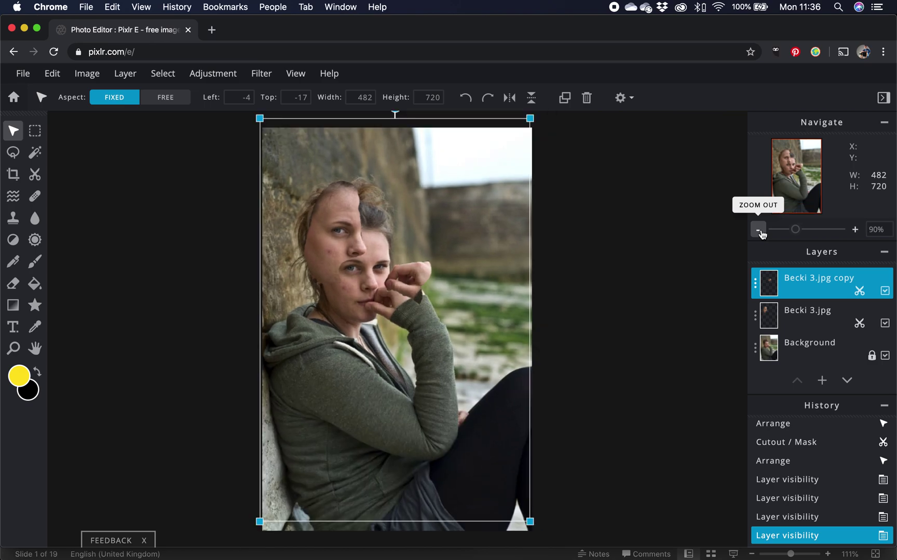
- Hide the Becki 3.jpg copy layer and move the face slice down to −51, −33
left_click(885, 292)
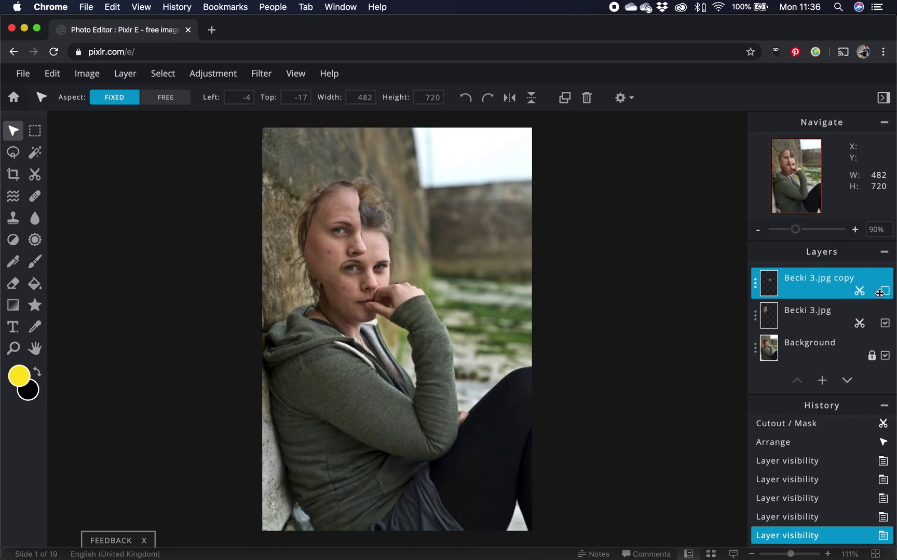
left_click(336, 233)
left_click_drag(338, 231, 340, 234)
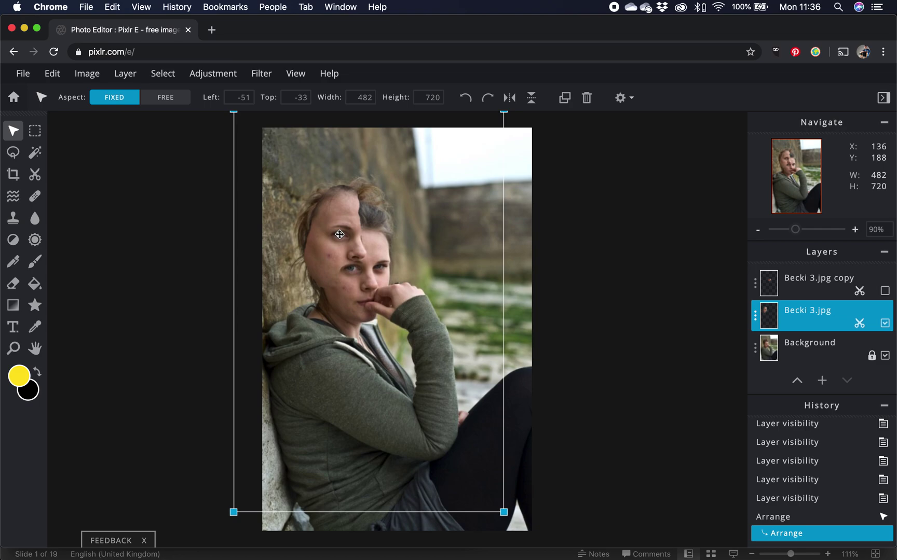
left_click(261, 74)
- Add a drop shadow to the face cutout with 65 px blur and offsets of 63 and 61 px
left_click(261, 76)
left_click(262, 75)
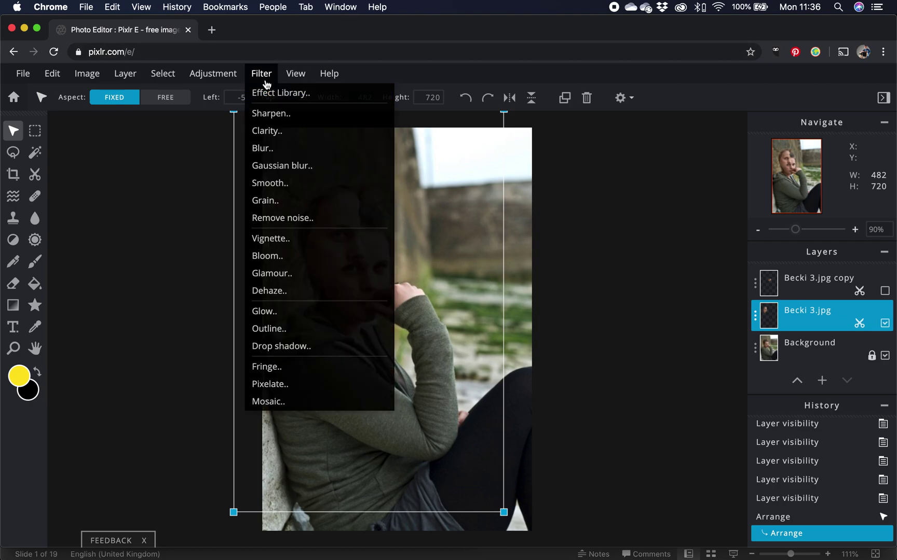
left_click(275, 345)
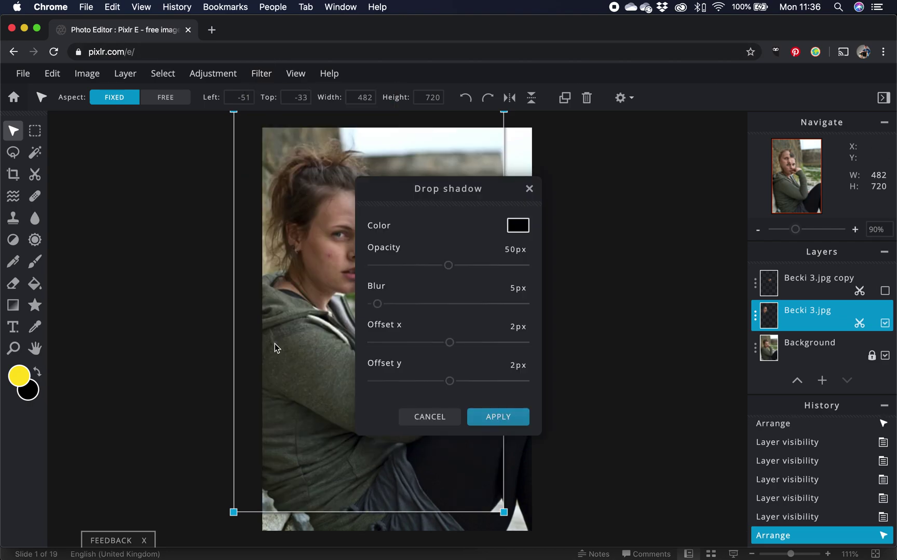
left_click_drag(414, 194, 672, 202)
left_click_drag(651, 312, 711, 312)
left_click_drag(722, 351, 769, 351)
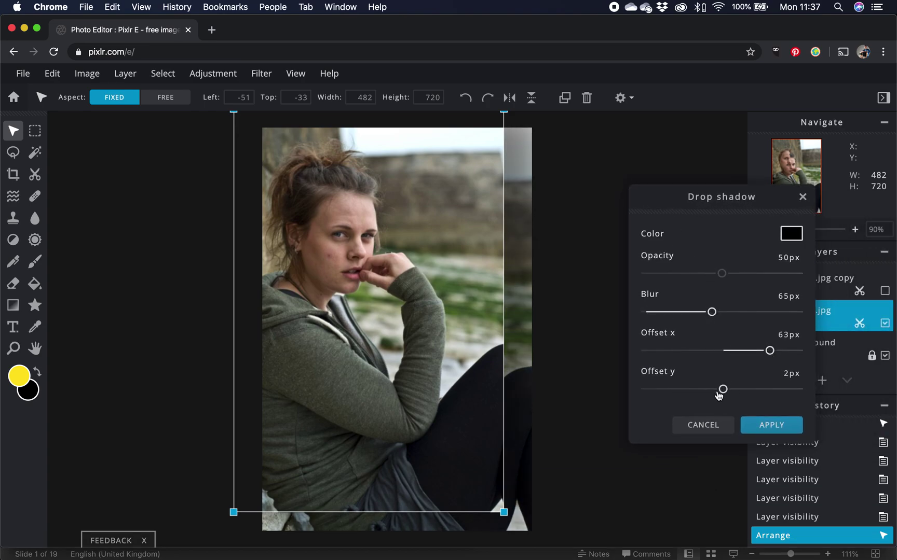
left_click_drag(722, 390, 768, 390)
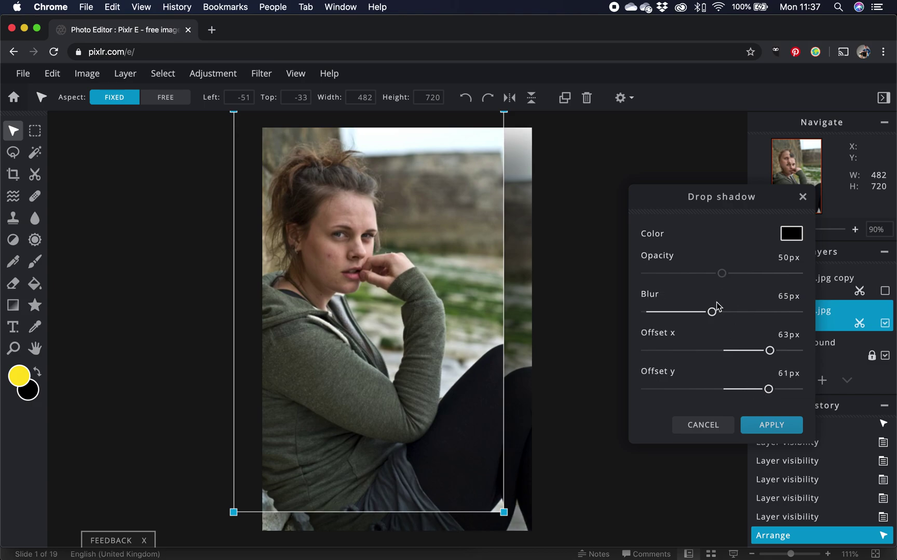
- Set the shadow opacity to 84, apply it, and scale the face cutout up slightly
left_click_drag(722, 274, 767, 273)
left_click(775, 274)
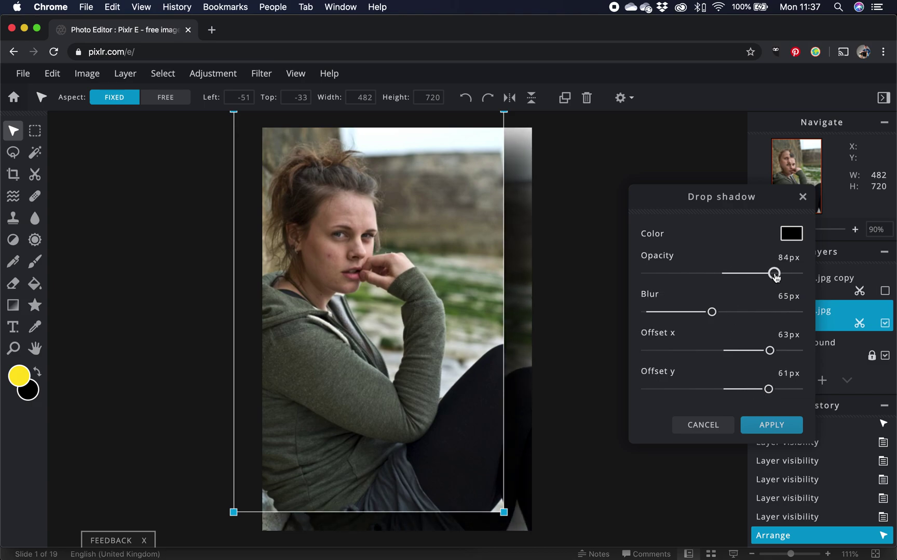
left_click(768, 428)
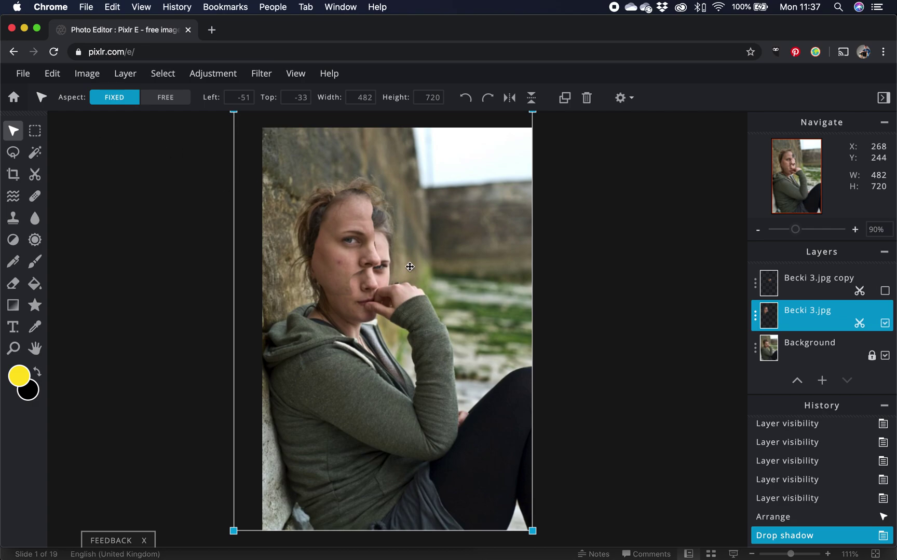
mouse_move(410, 267)
left_mouse_down()
mouse_move(400, 255)
mouse_move(408, 259)
left_mouse_up()
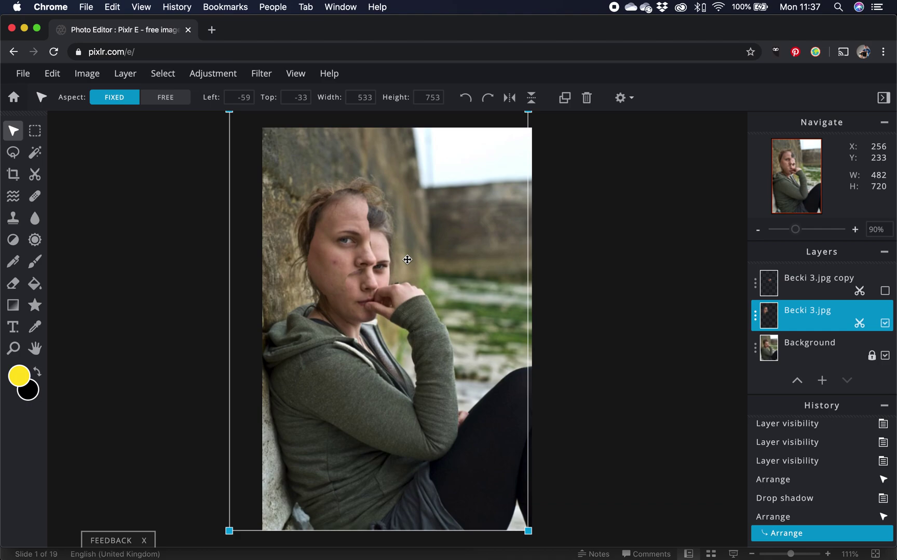
- Screenshot the collage and compare it with the Rosanna Jones 1.jpg reference in Preview
key("super+shift+3")
key("super+Tab")
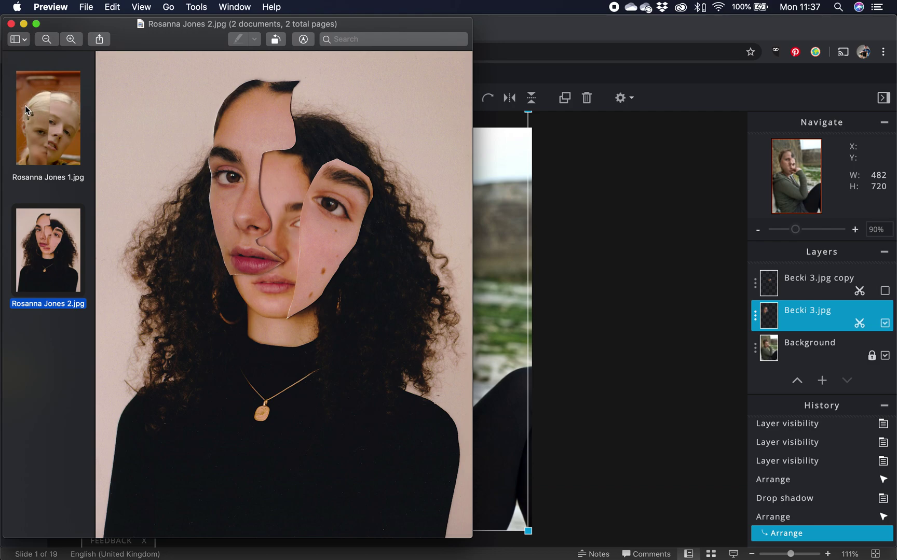
left_click(47, 112)
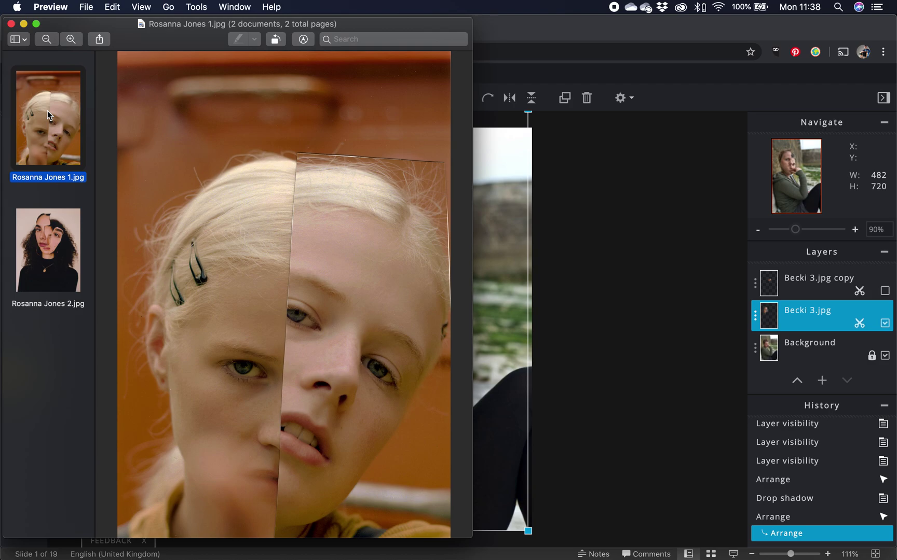
key("super+Tab")
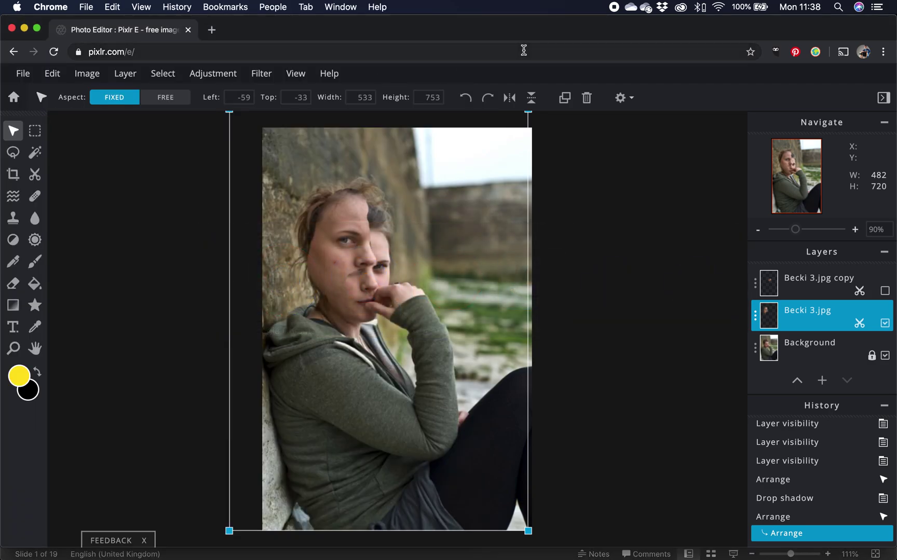